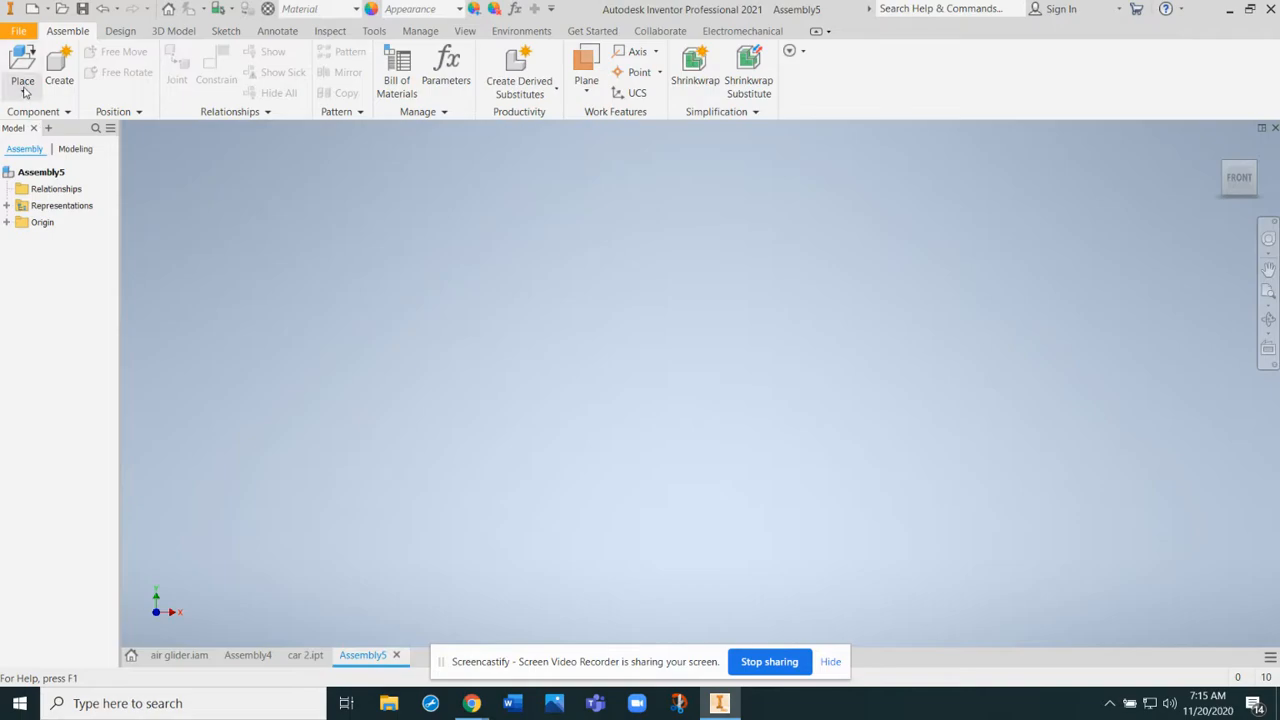
# - Place one instance of the car 2 part from the Dragster folder into the assembly
pyautogui.click(23, 89)
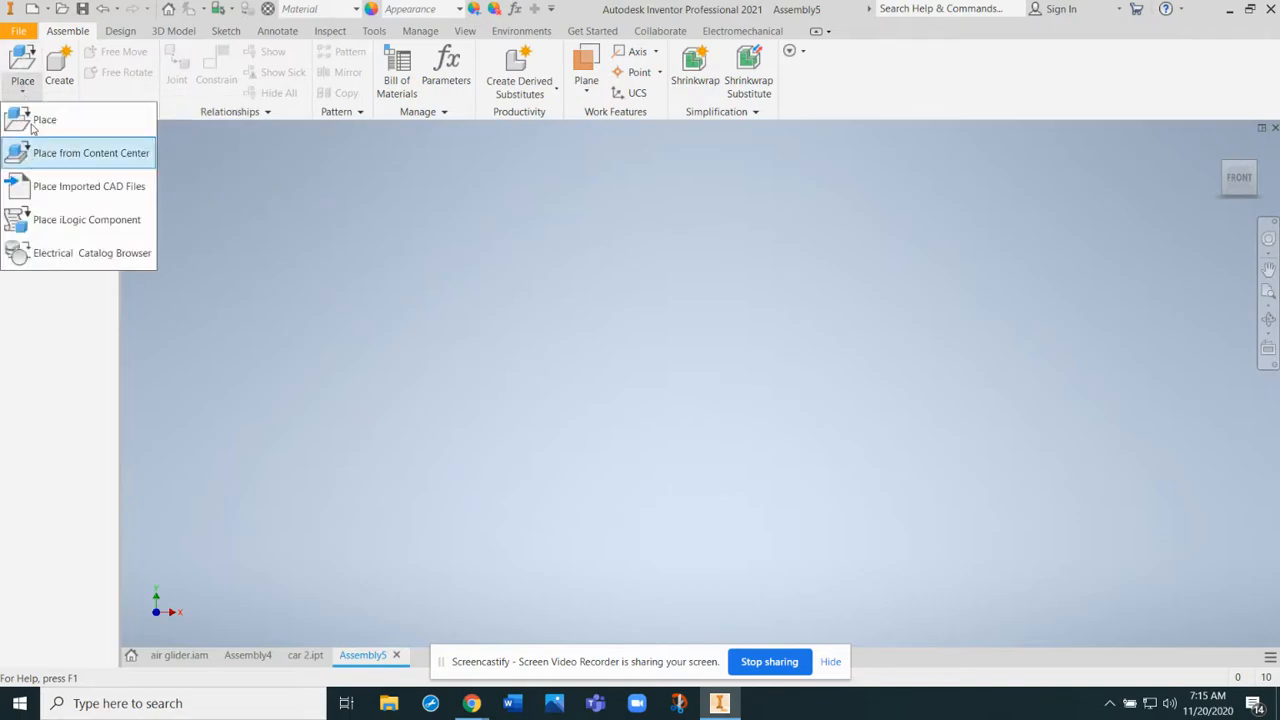
pyautogui.click(20, 60)
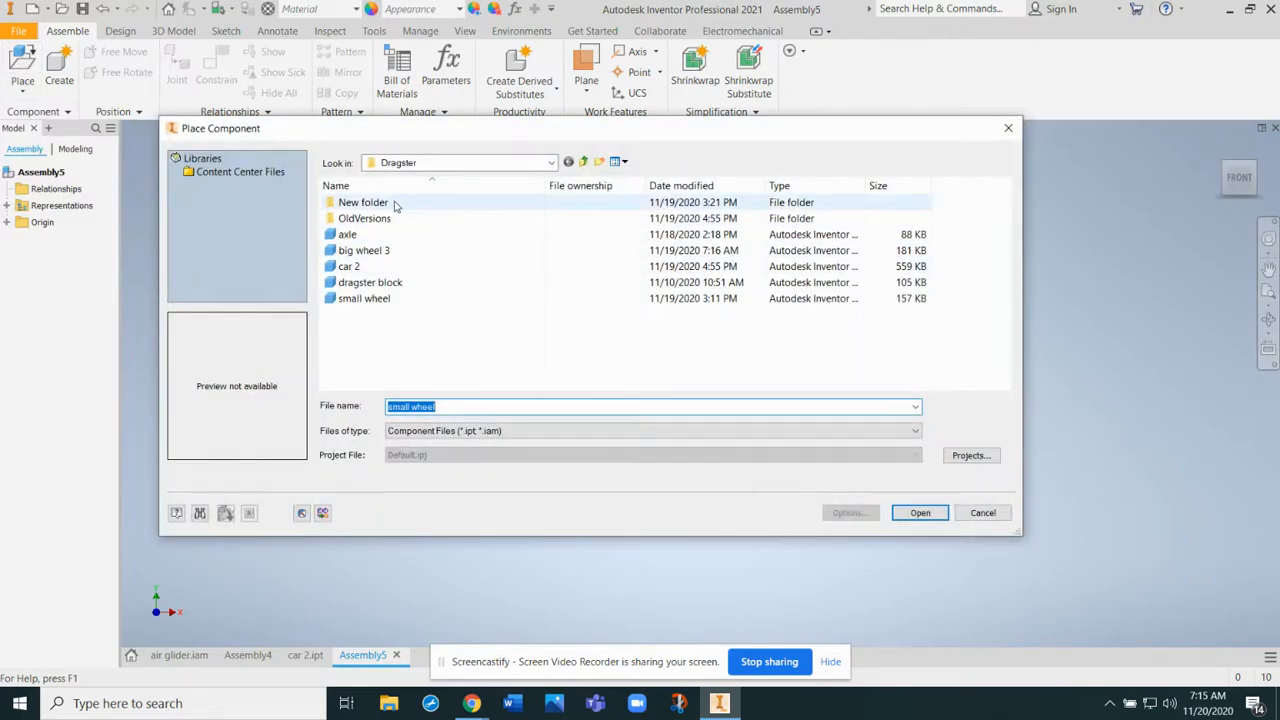
pyautogui.click(389, 268)
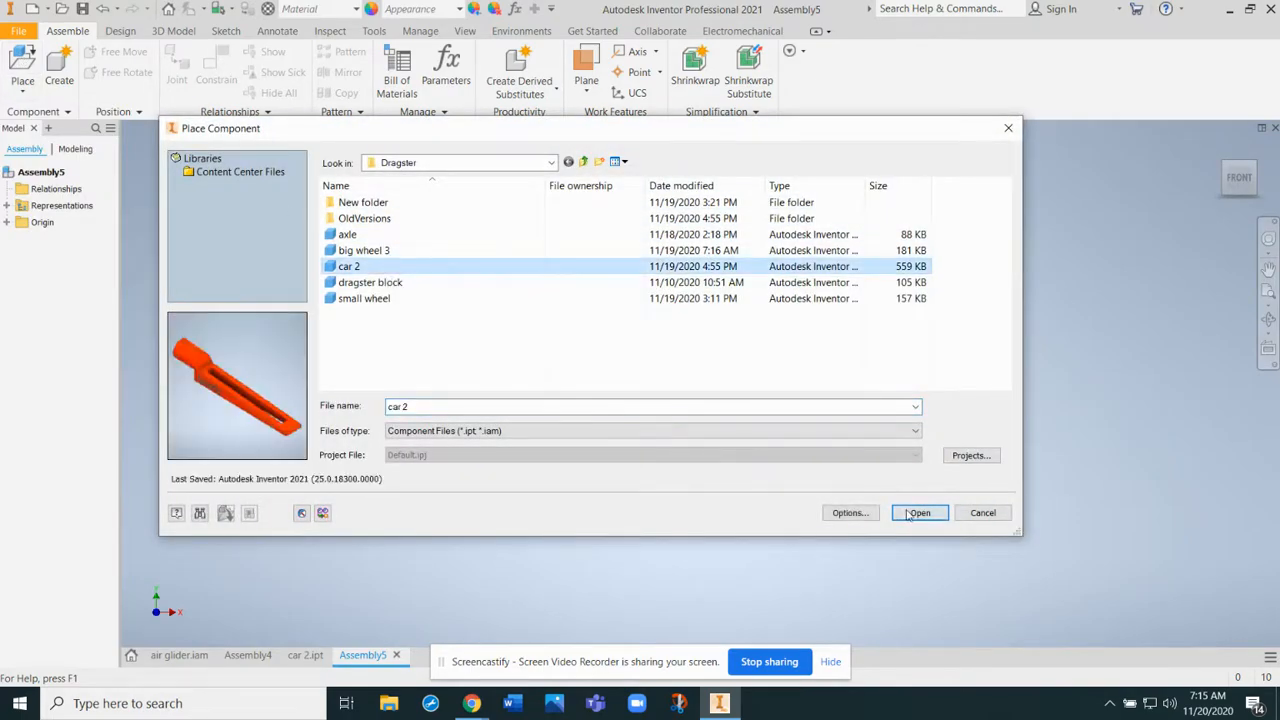
pyautogui.click(920, 512)
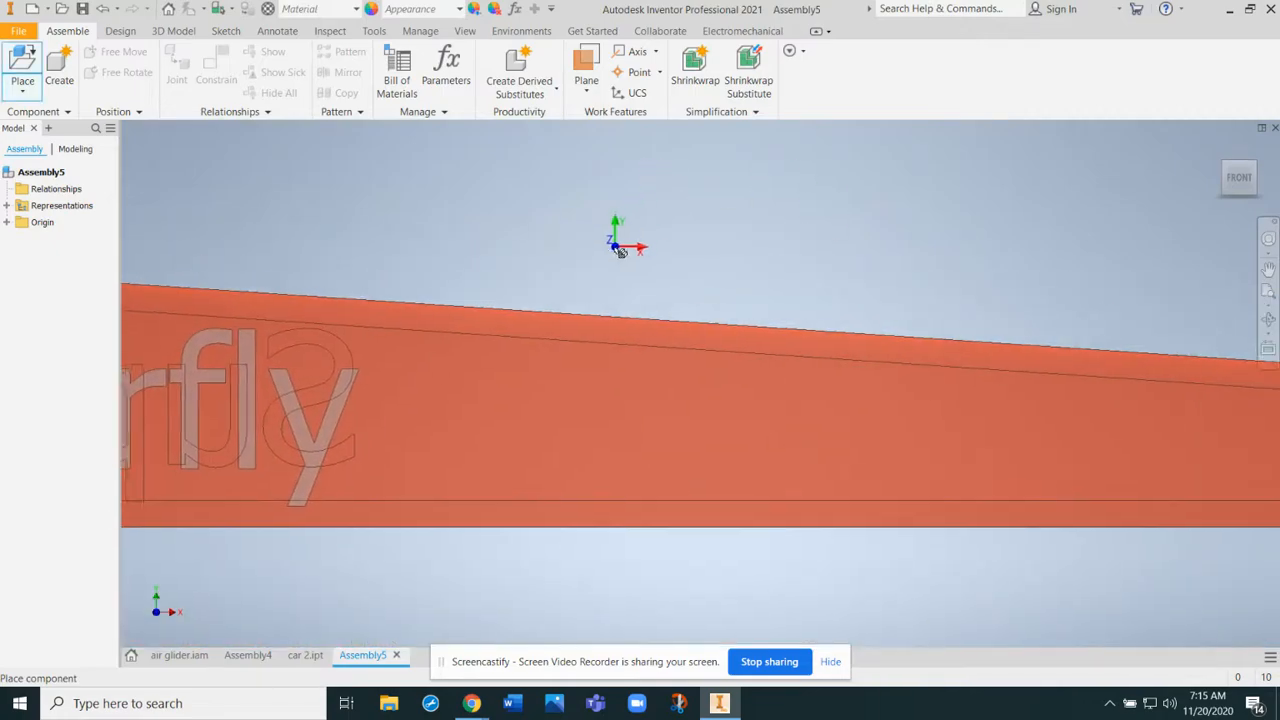
pyautogui.click(620, 251)
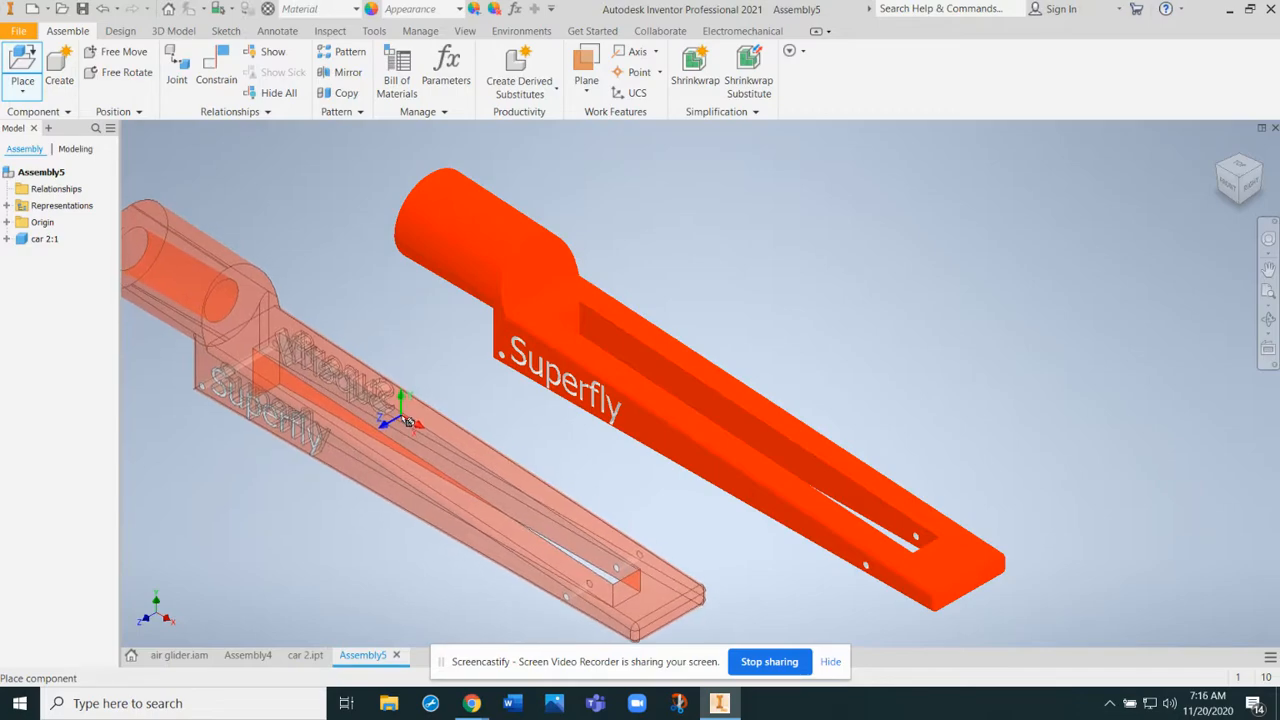
pyautogui.rightClick(407, 421)
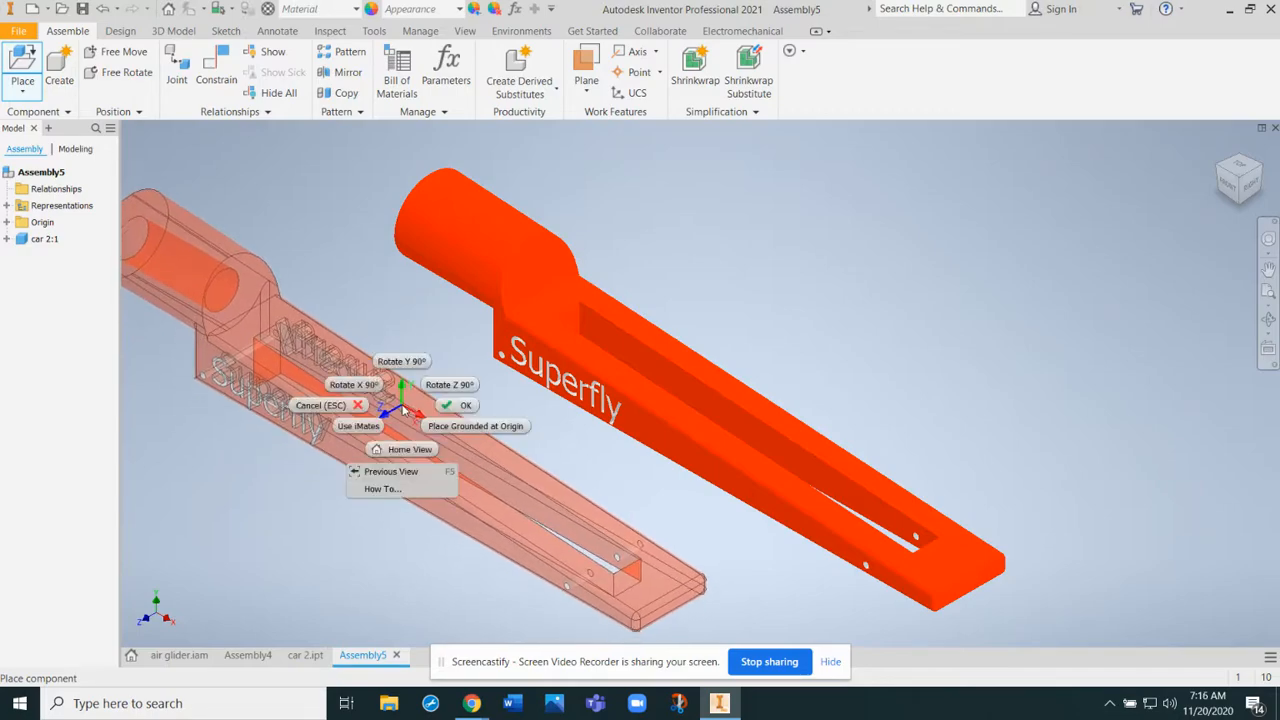
pyautogui.click(457, 406)
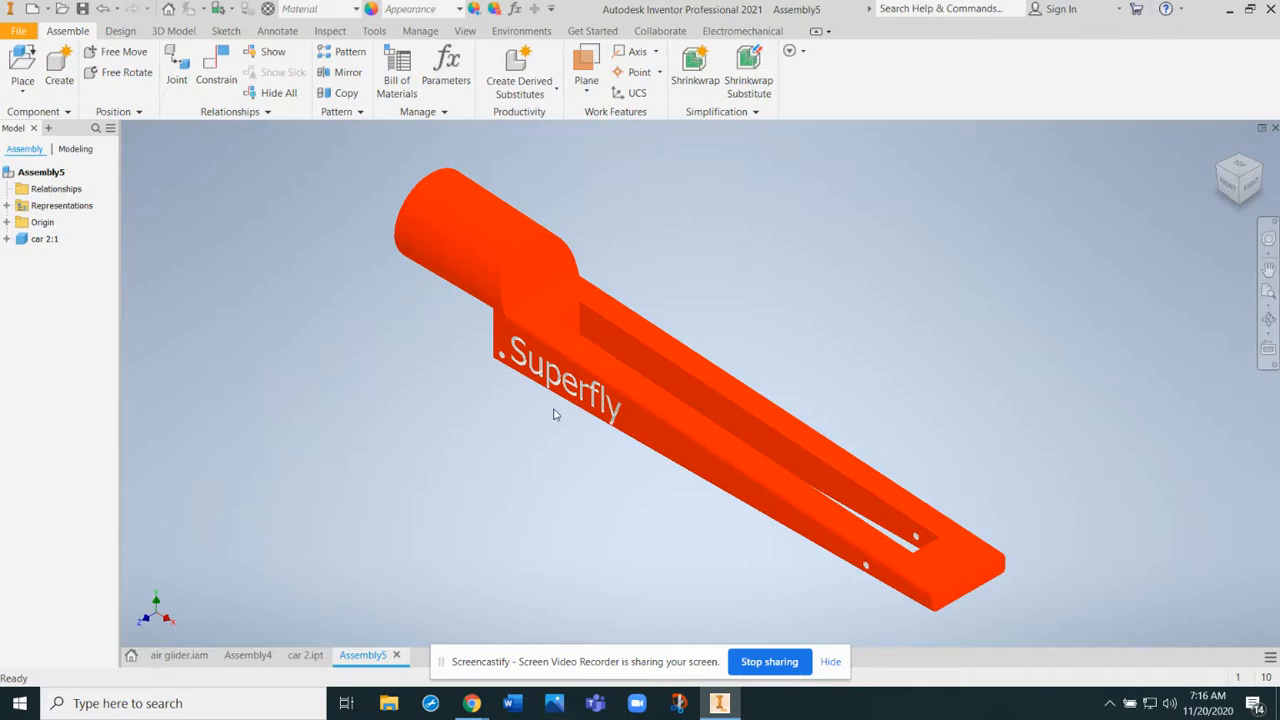
# - Ground the car 2 body so it is fixed in the assembly
pyautogui.click(482, 227)
pyautogui.rightClick(482, 227)
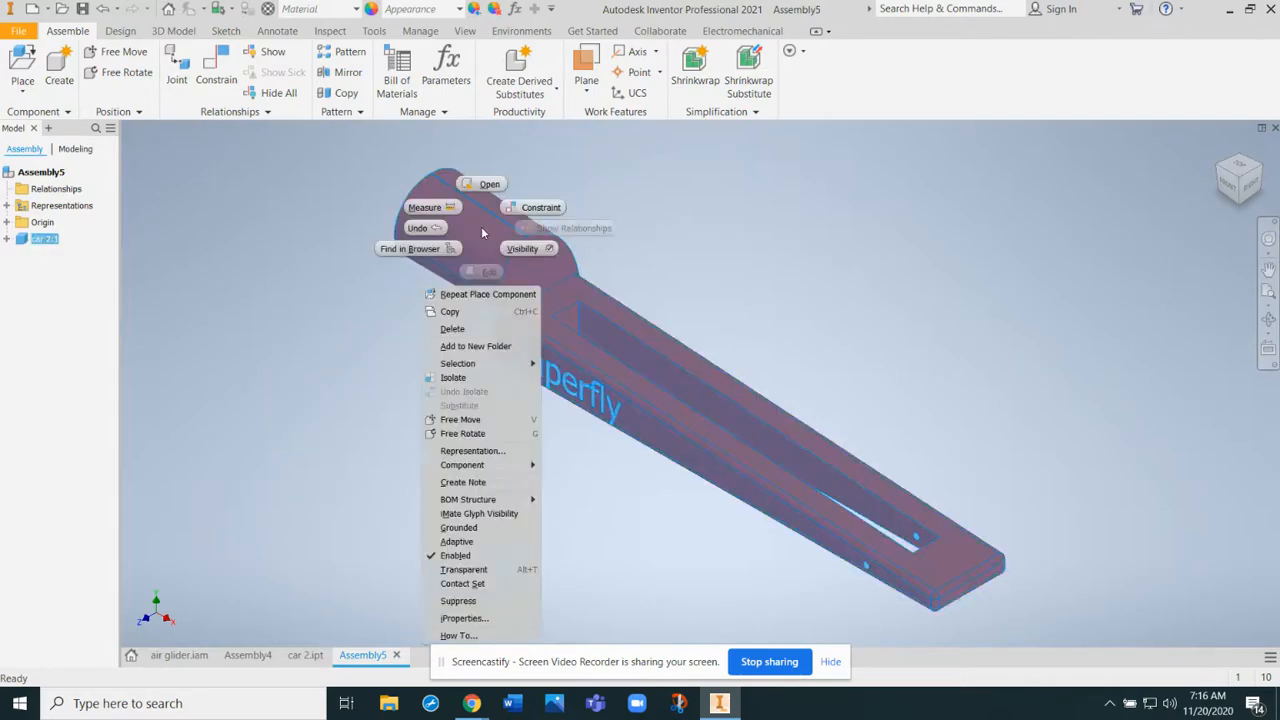
pyautogui.click(491, 529)
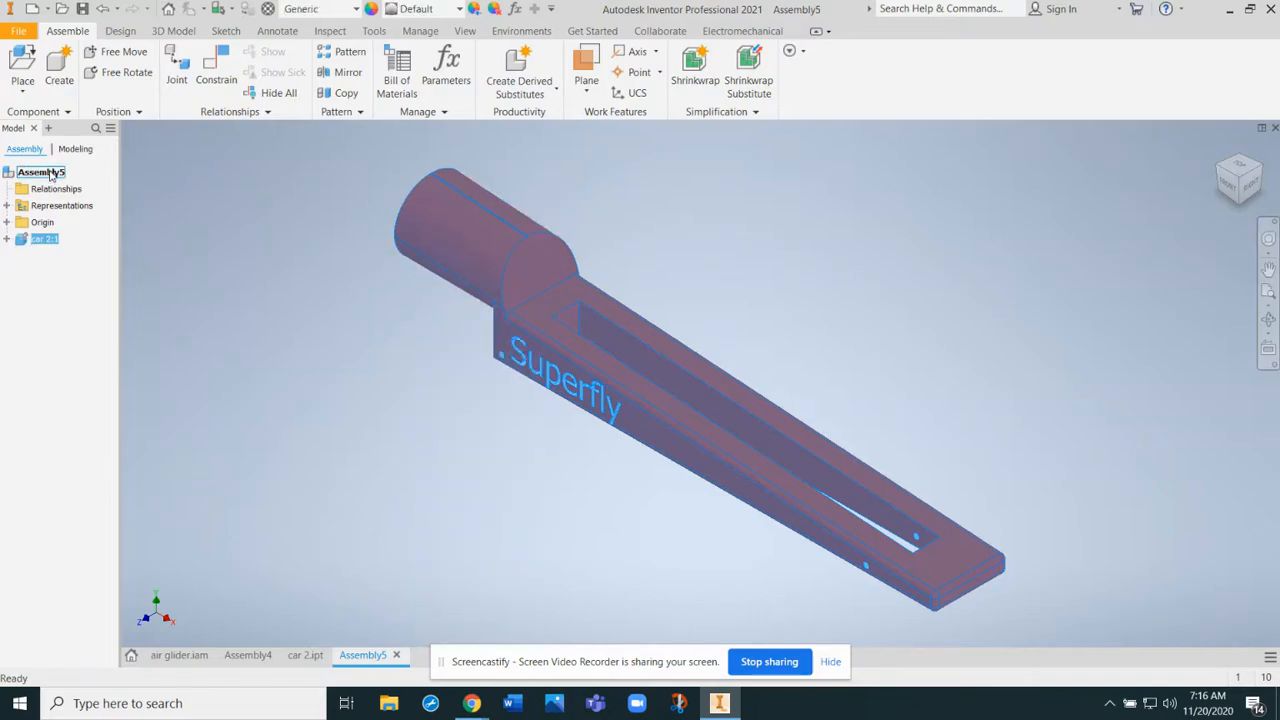
# - Place two instances of the axle part in the empty space beyond the far side of the car body
pyautogui.click(22, 62)
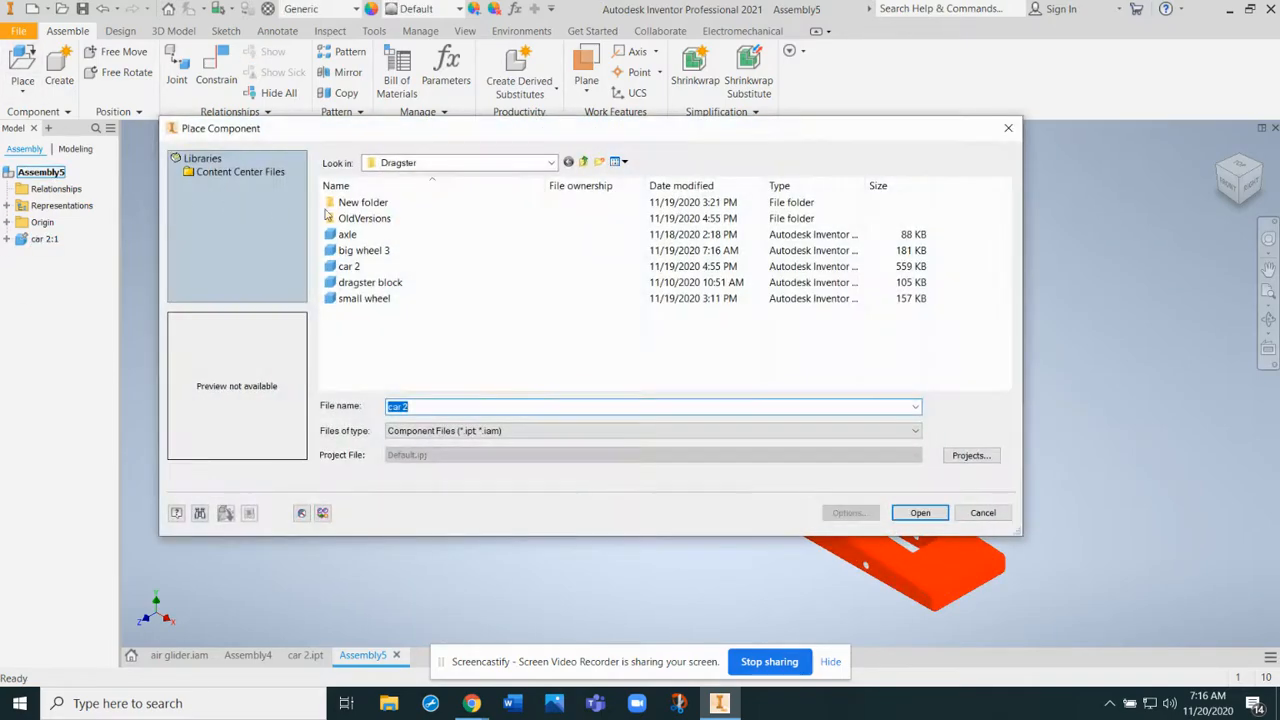
pyautogui.click(352, 234)
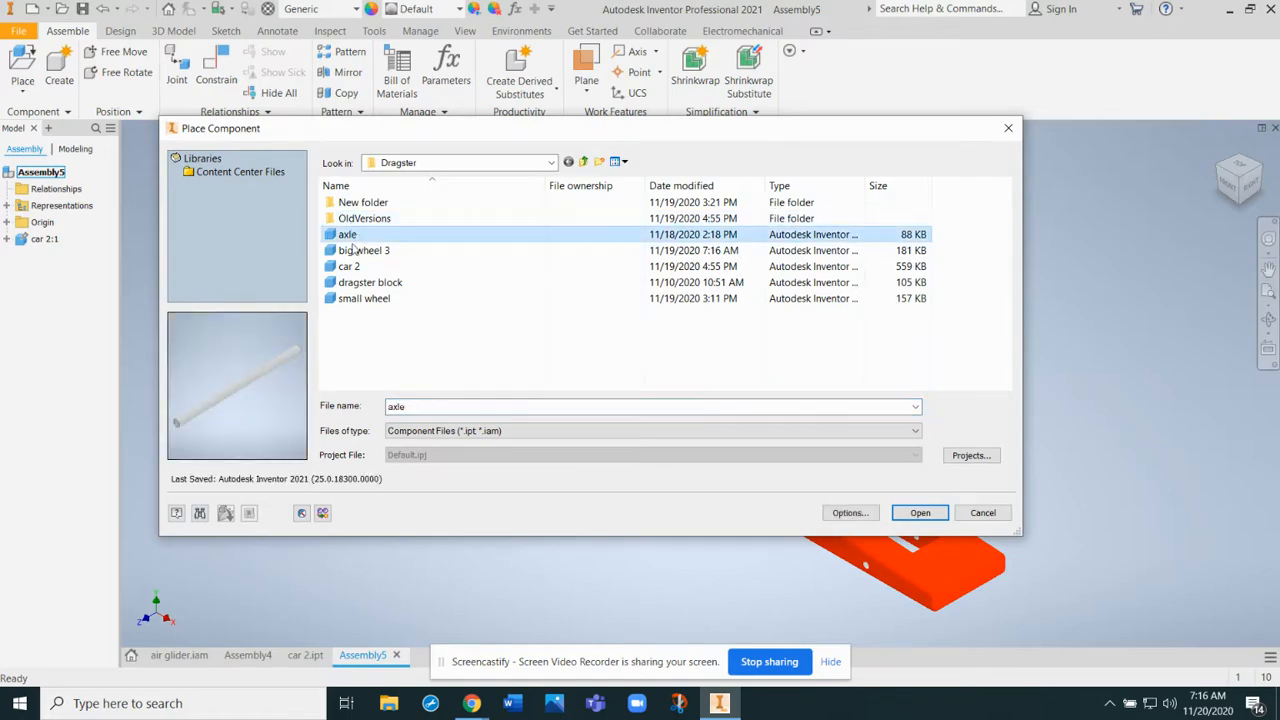
pyautogui.click(920, 512)
pyautogui.click(748, 212)
pyautogui.click(940, 316)
pyautogui.rightClick(943, 357)
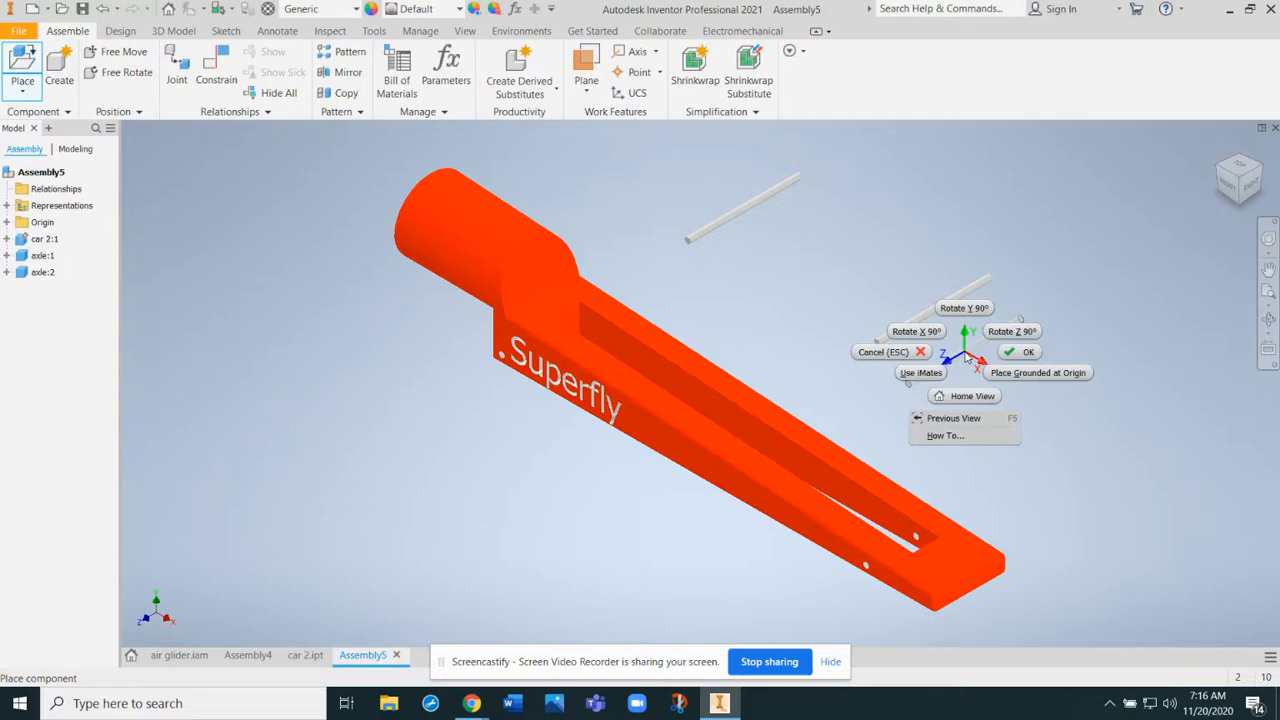
pyautogui.click(1000, 352)
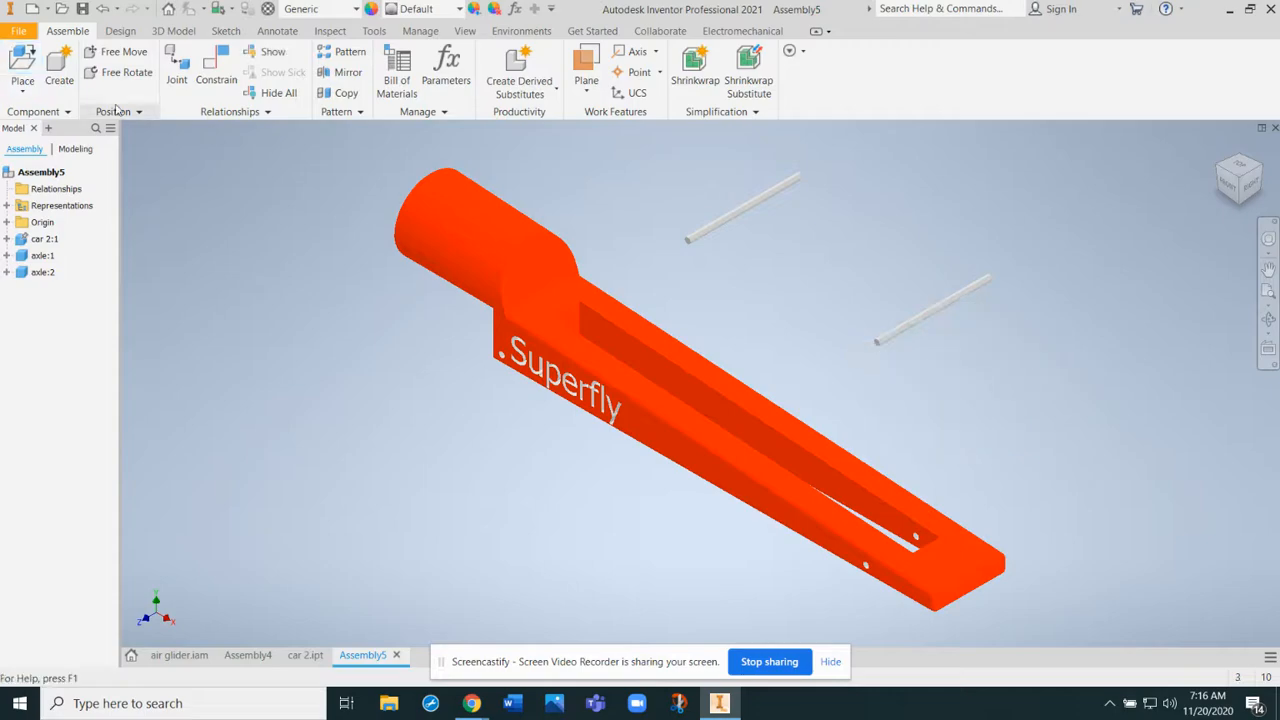
# - Place two instances of the big wheel 3 part, one on each side of the car body's cylindrical end
pyautogui.click(7, 68)
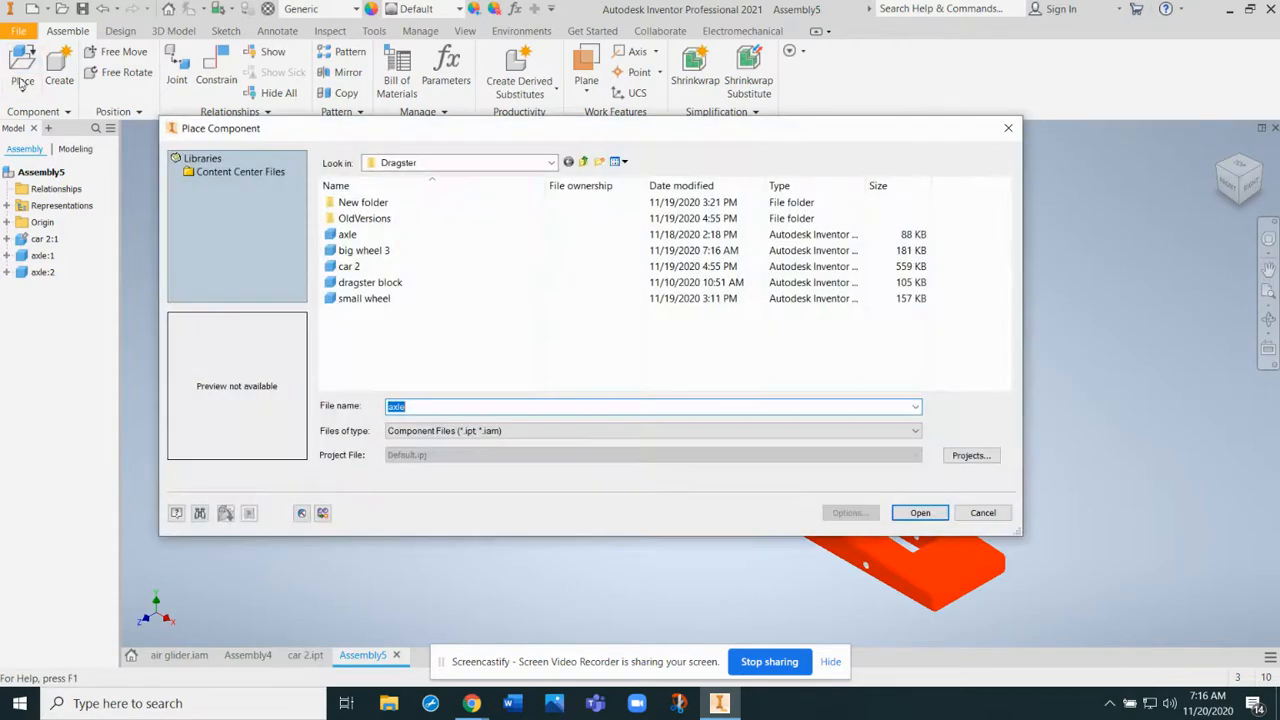
pyautogui.click(385, 251)
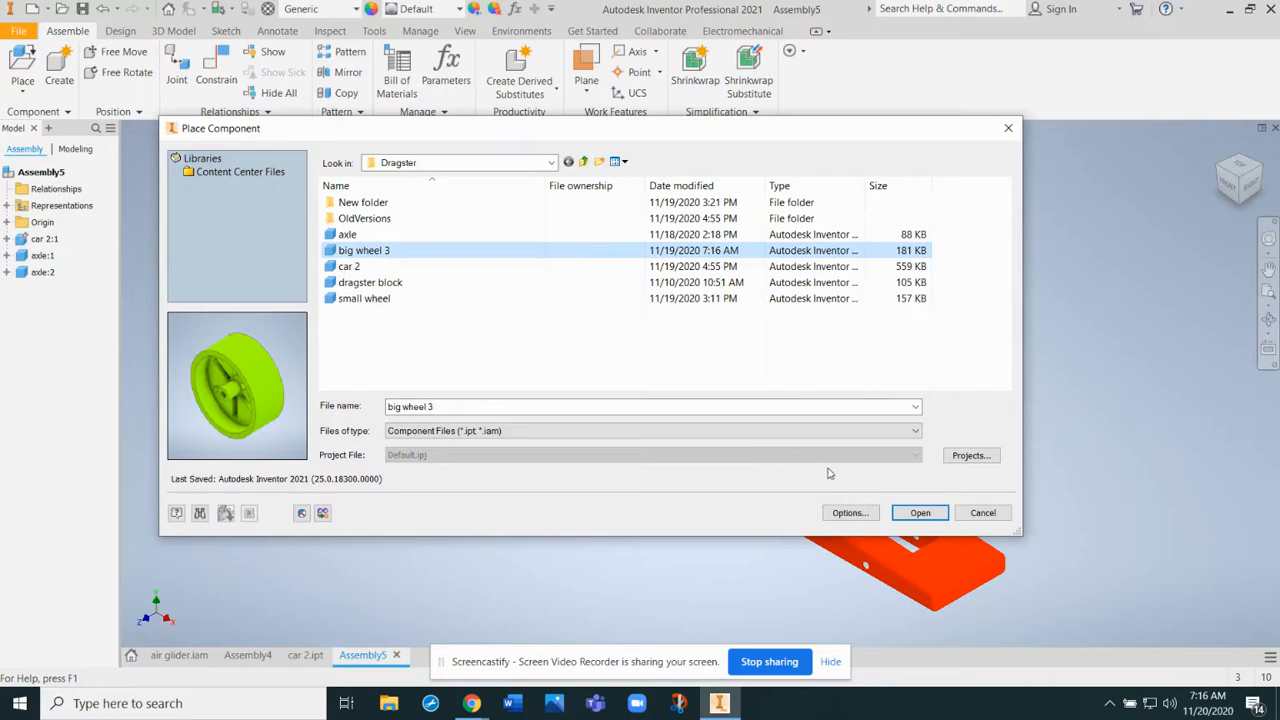
pyautogui.click(920, 512)
pyautogui.click(288, 350)
pyautogui.click(611, 160)
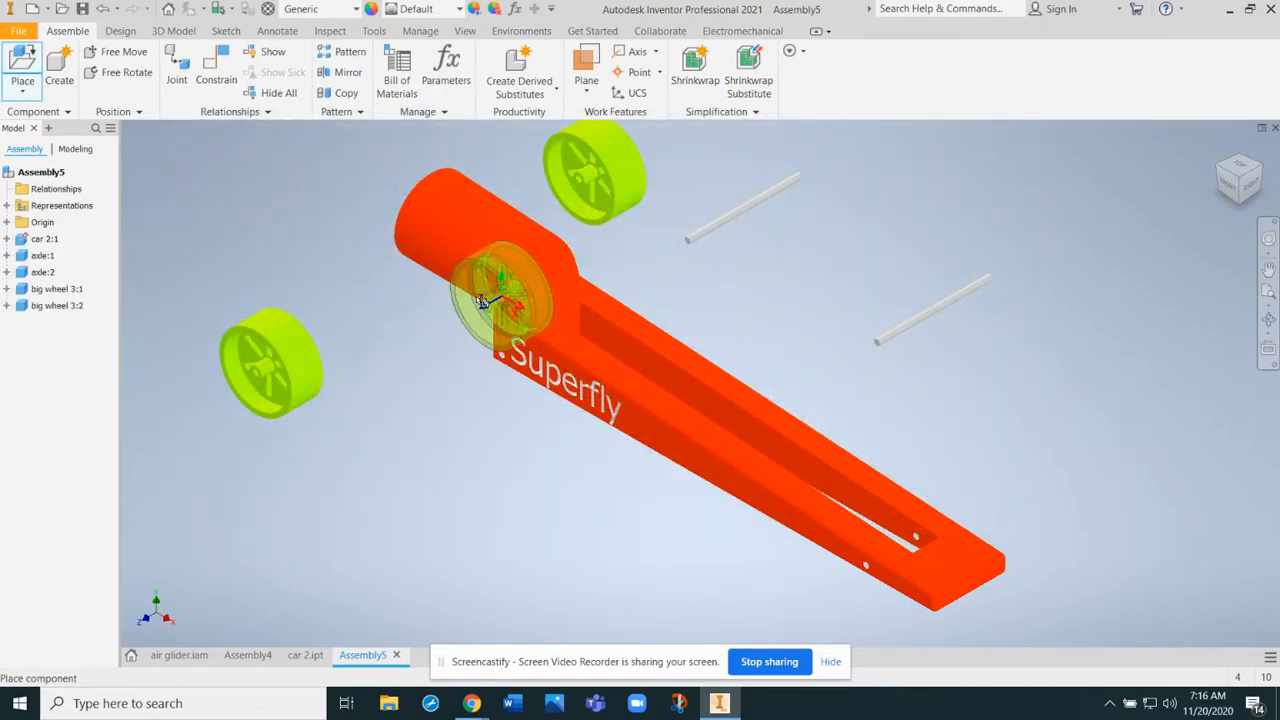
# - Place two instances of the small wheel part, one on each side of the car body's narrow end
pyautogui.click(22, 66)
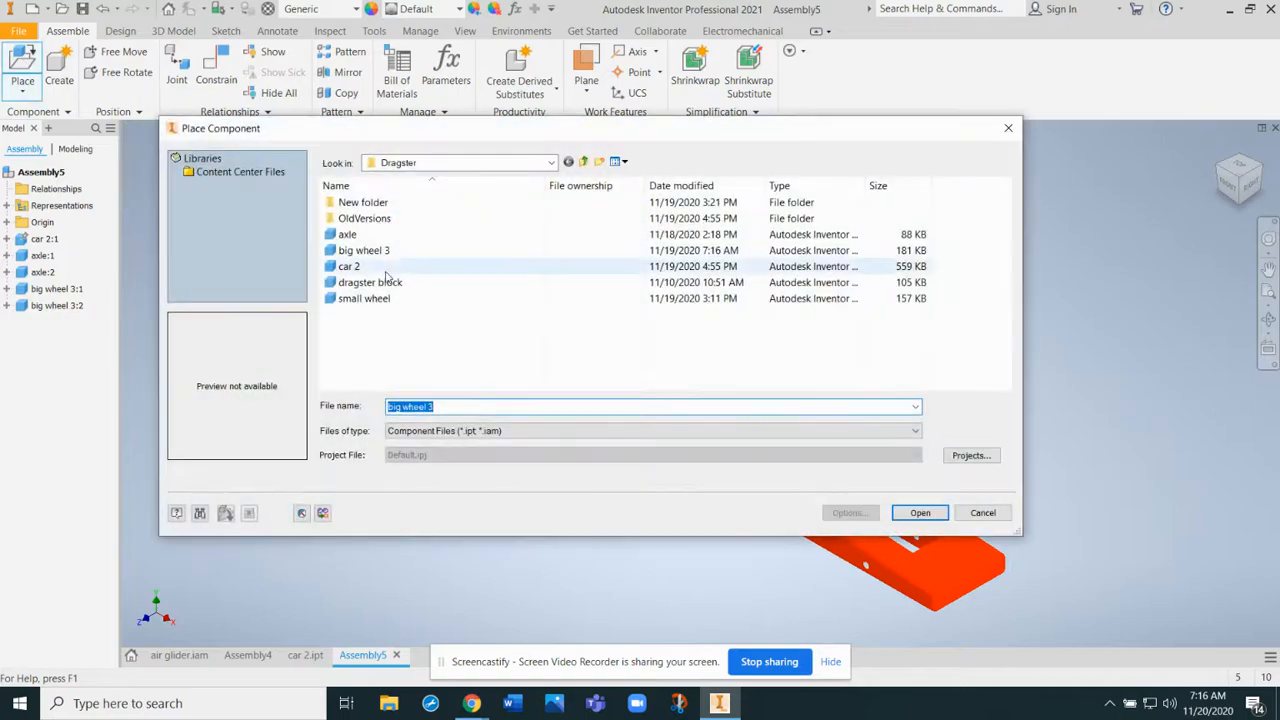
pyautogui.click(383, 300)
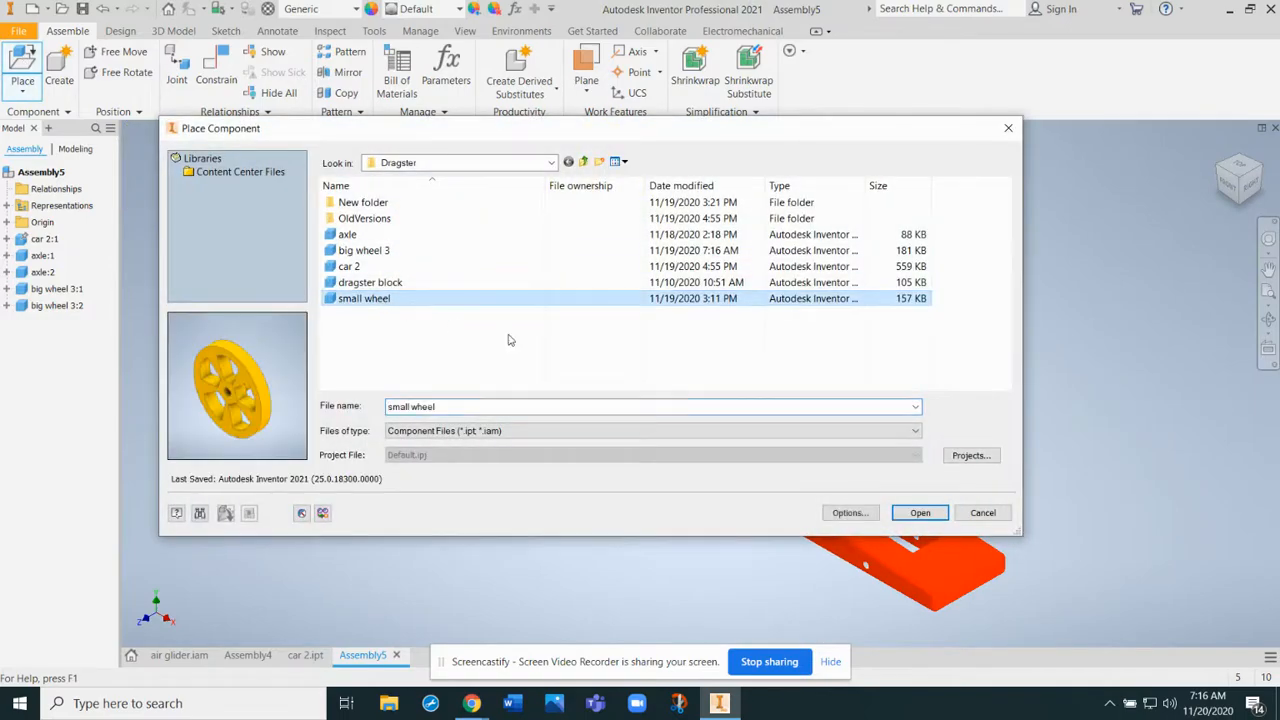
pyautogui.click(918, 512)
pyautogui.click(1042, 440)
pyautogui.click(676, 566)
pyautogui.rightClick(460, 395)
pyautogui.click(506, 393)
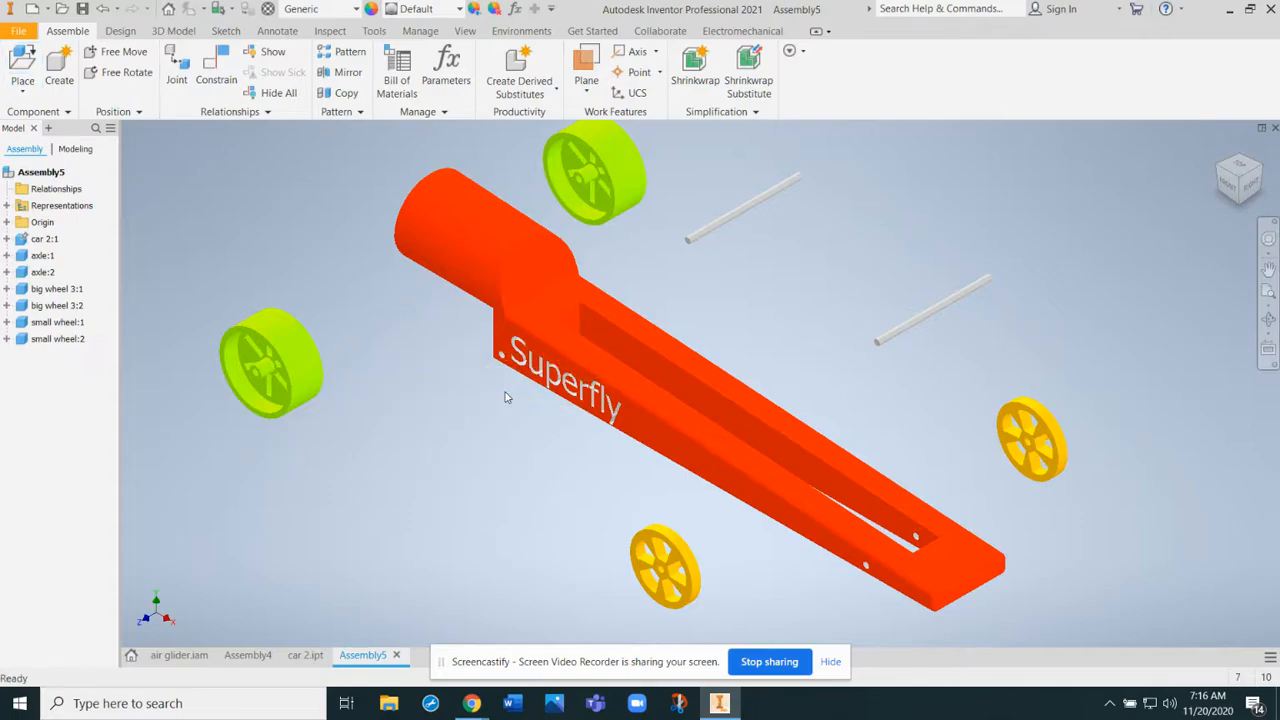
# - Add an Insert constraint between the first axle and the body hole beside the Superfly lettering, with the Aligned solution and an offset of 0.875/2 in
pyautogui.click(215, 70)
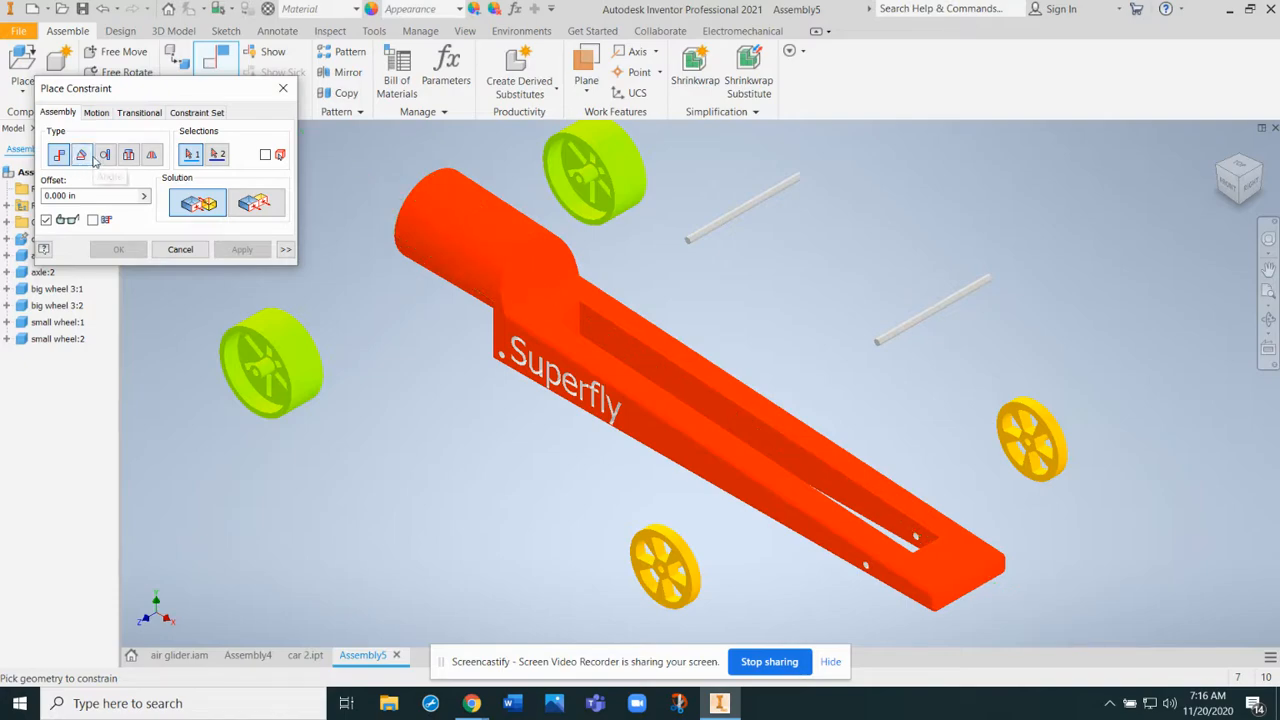
pyautogui.click(129, 157)
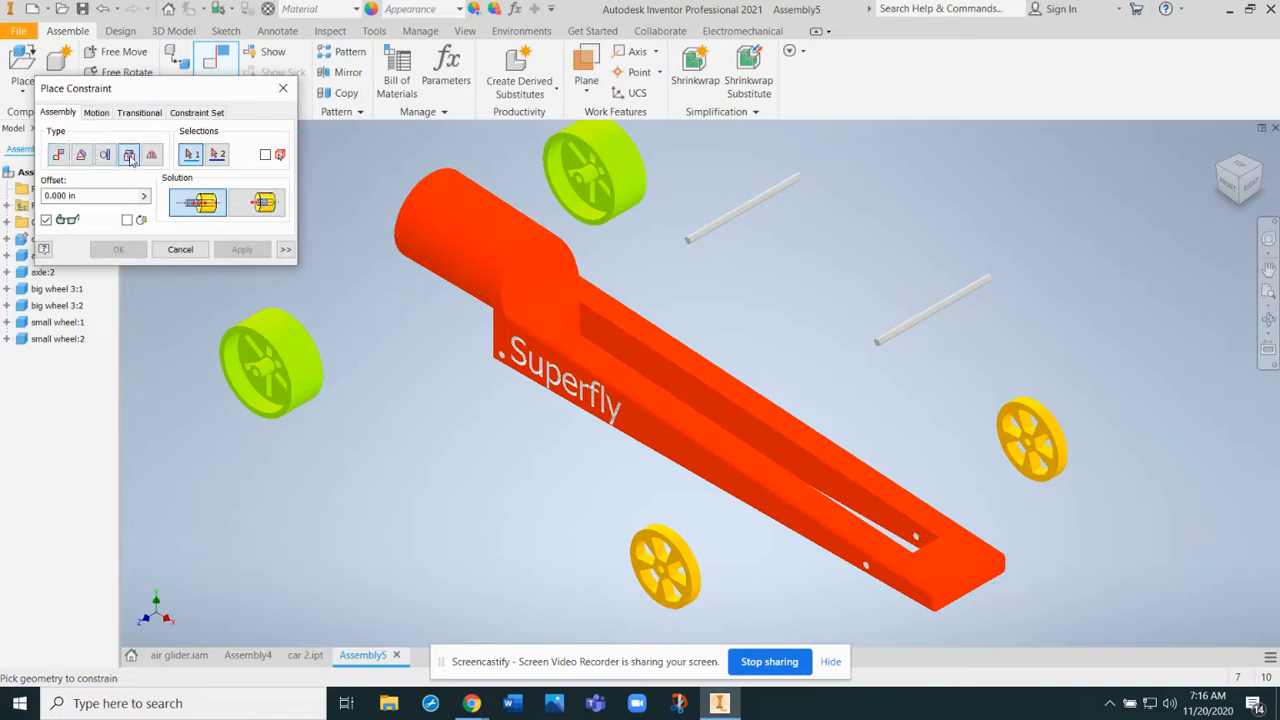
pyautogui.click(716, 239)
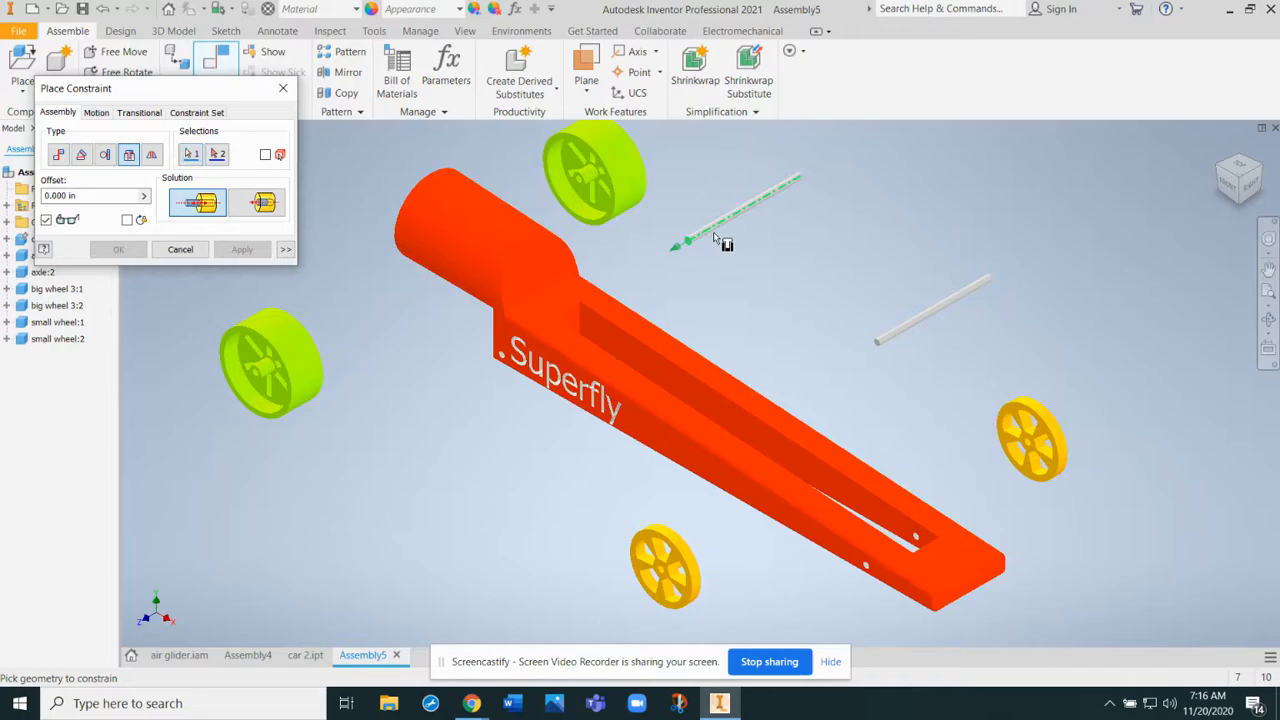
pyautogui.click(516, 356)
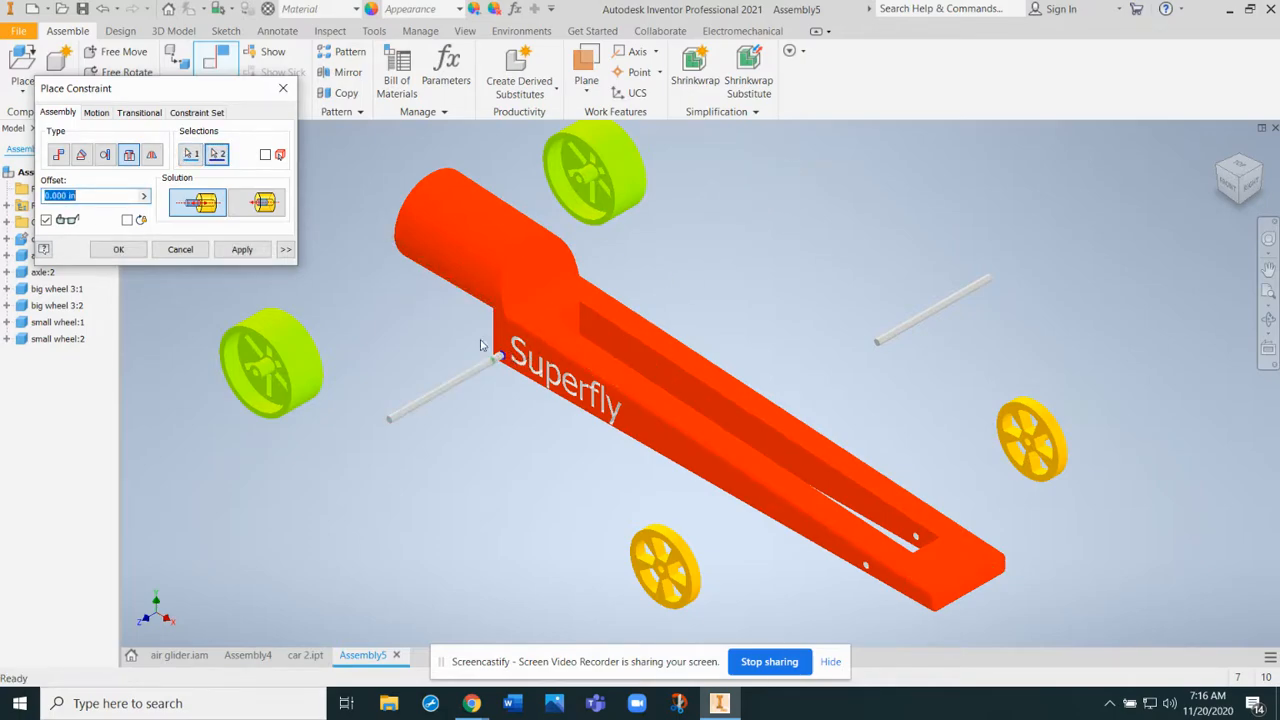
pyautogui.click(262, 209)
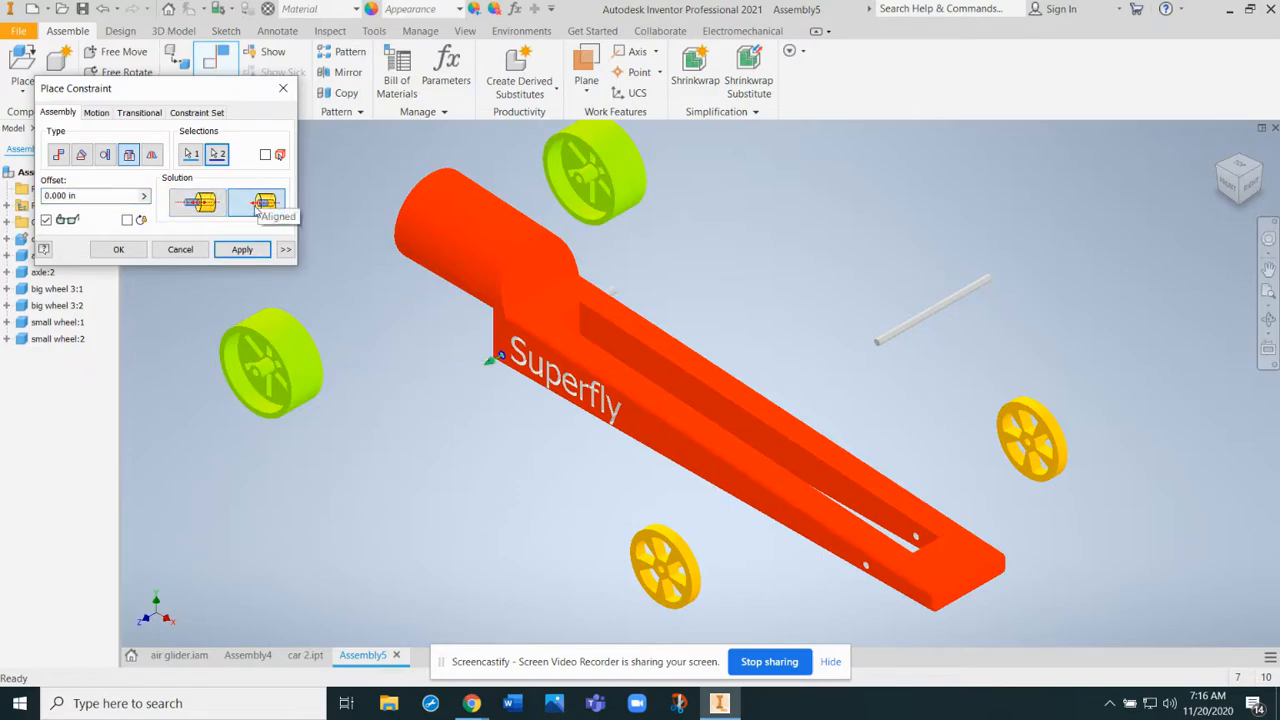
pyautogui.moveTo(101, 195); pyautogui.dragTo(5, 187)
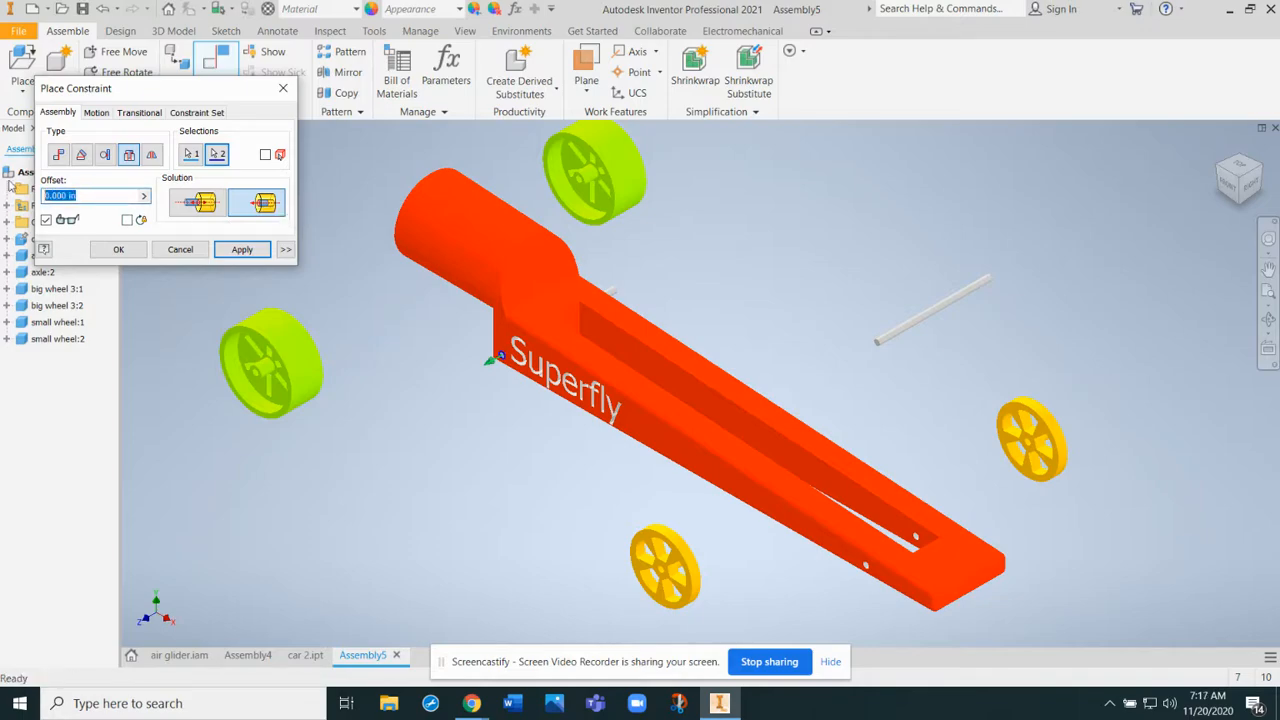
pyautogui.press('BackSpace')
pyautogui.press('Return')
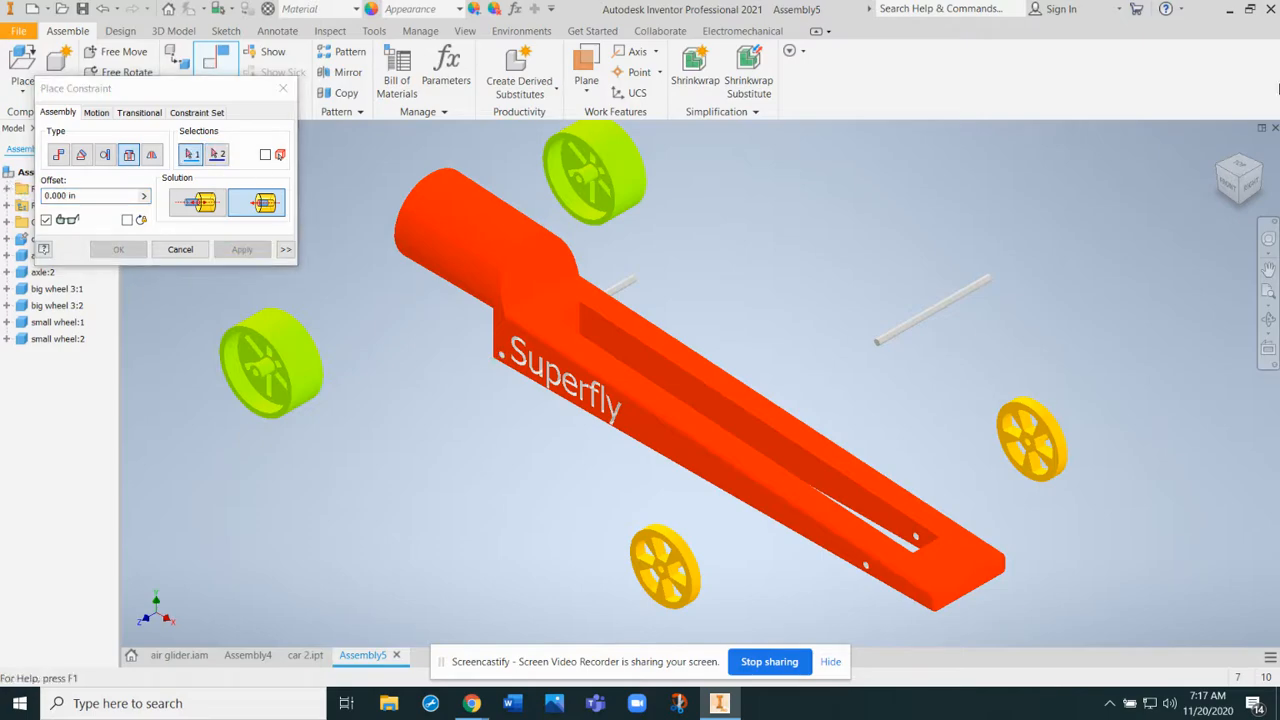
# - Close the constraint dialog and change the first axle's Insert constraint offset to -0.875/2 in
pyautogui.moveTo(1243, 201); pyautogui.dragTo(1192, 232)
pyautogui.click(180, 249)
pyautogui.click(7, 189)
pyautogui.click(60, 205)
pyautogui.doubleClick(50, 205)
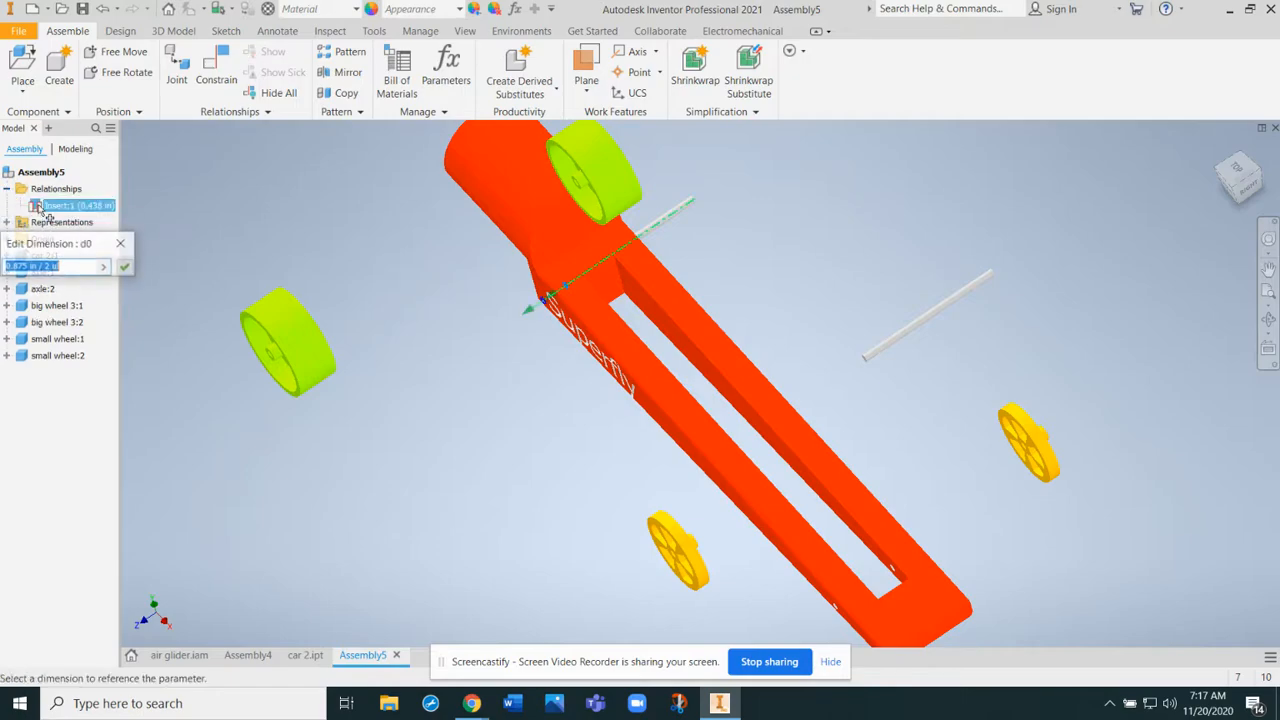
pyautogui.click(7, 266)
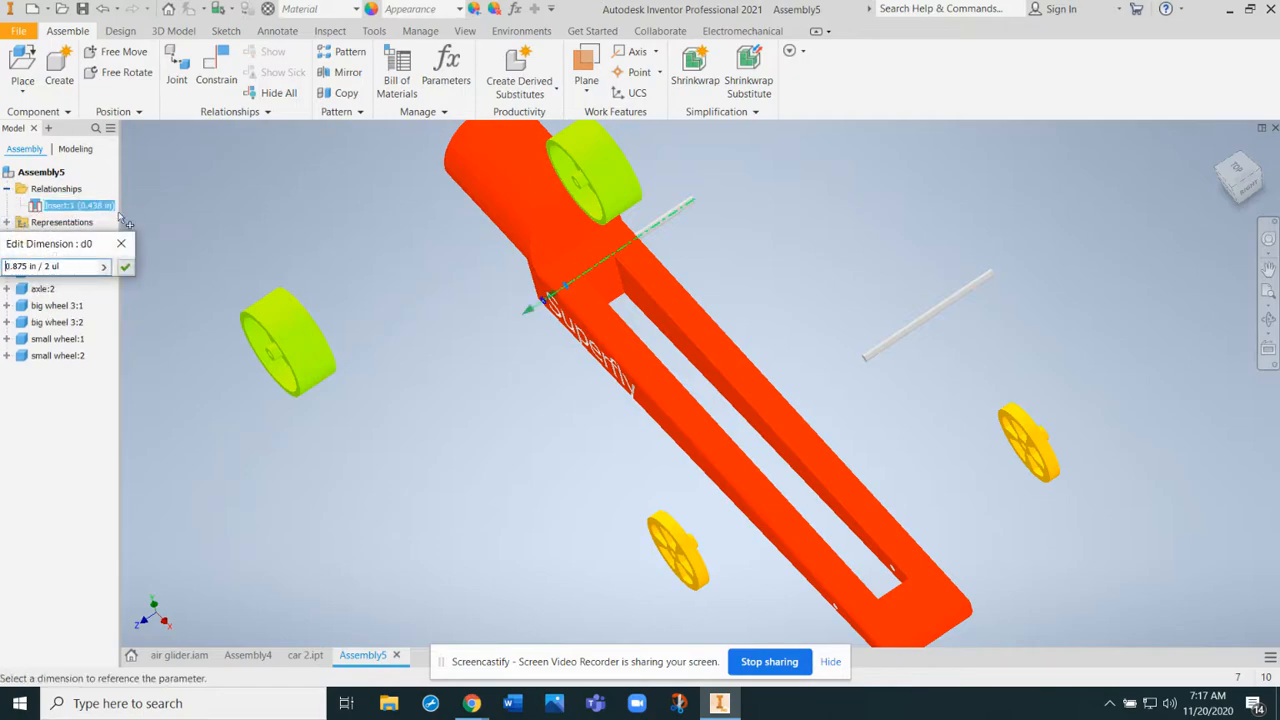
pyautogui.write('-')
pyautogui.press('Return')
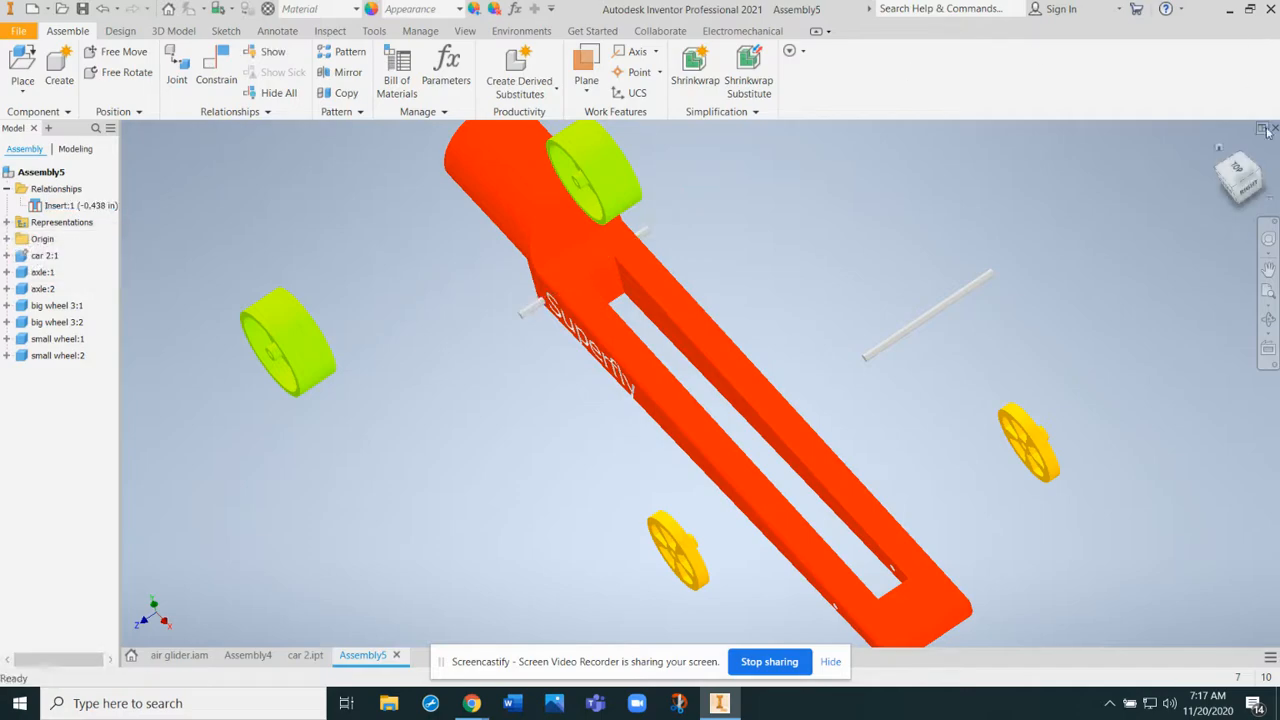
pyautogui.click(1240, 200)
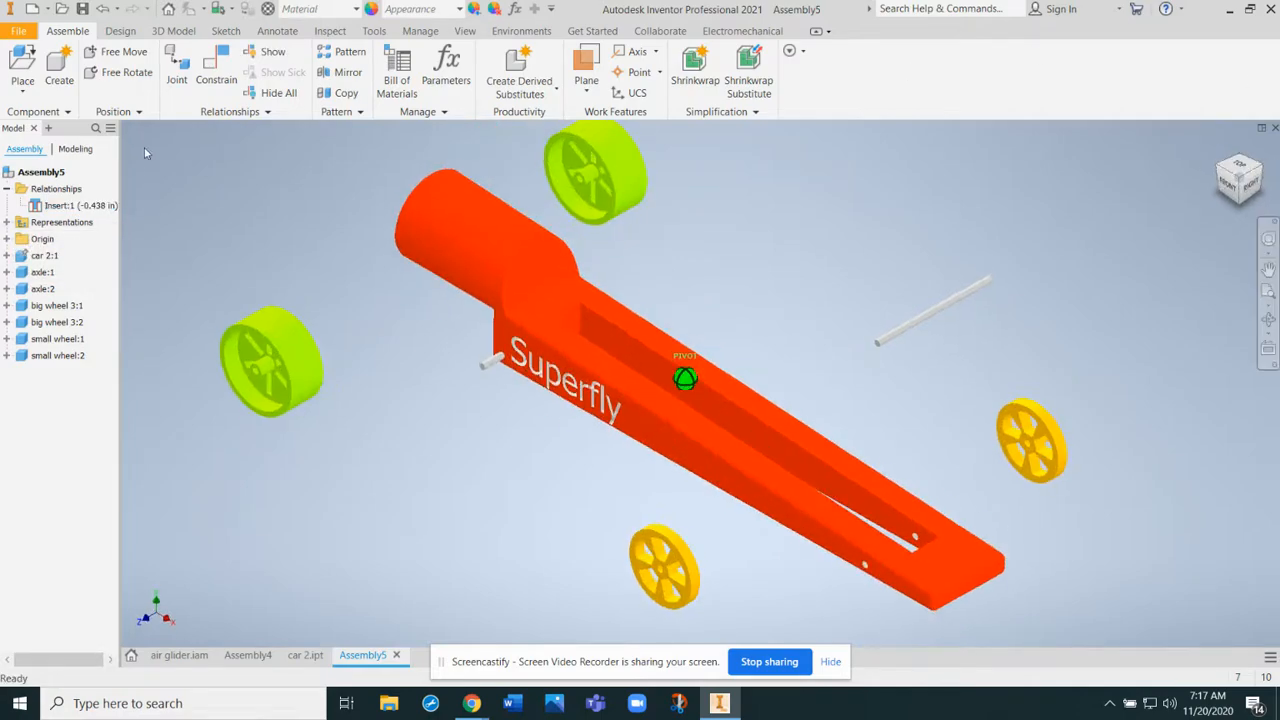
pyautogui.click(210, 78)
pyautogui.click(905, 345)
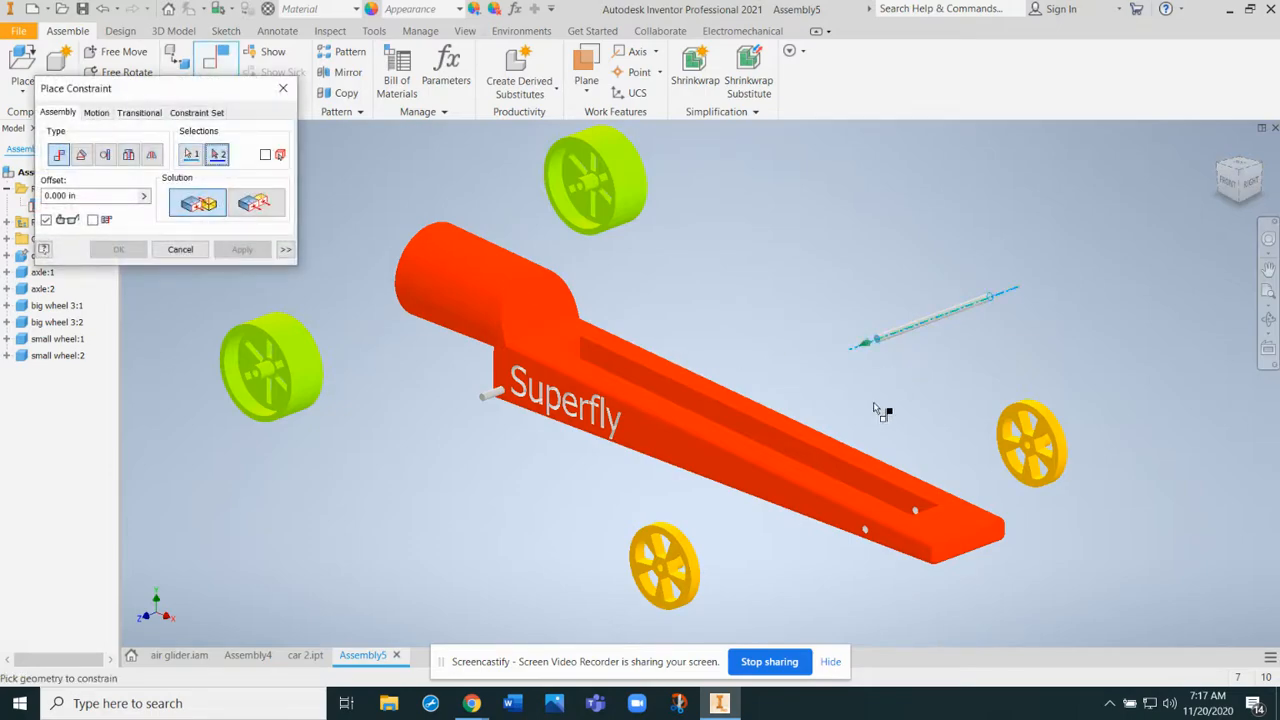
pyautogui.click(867, 537)
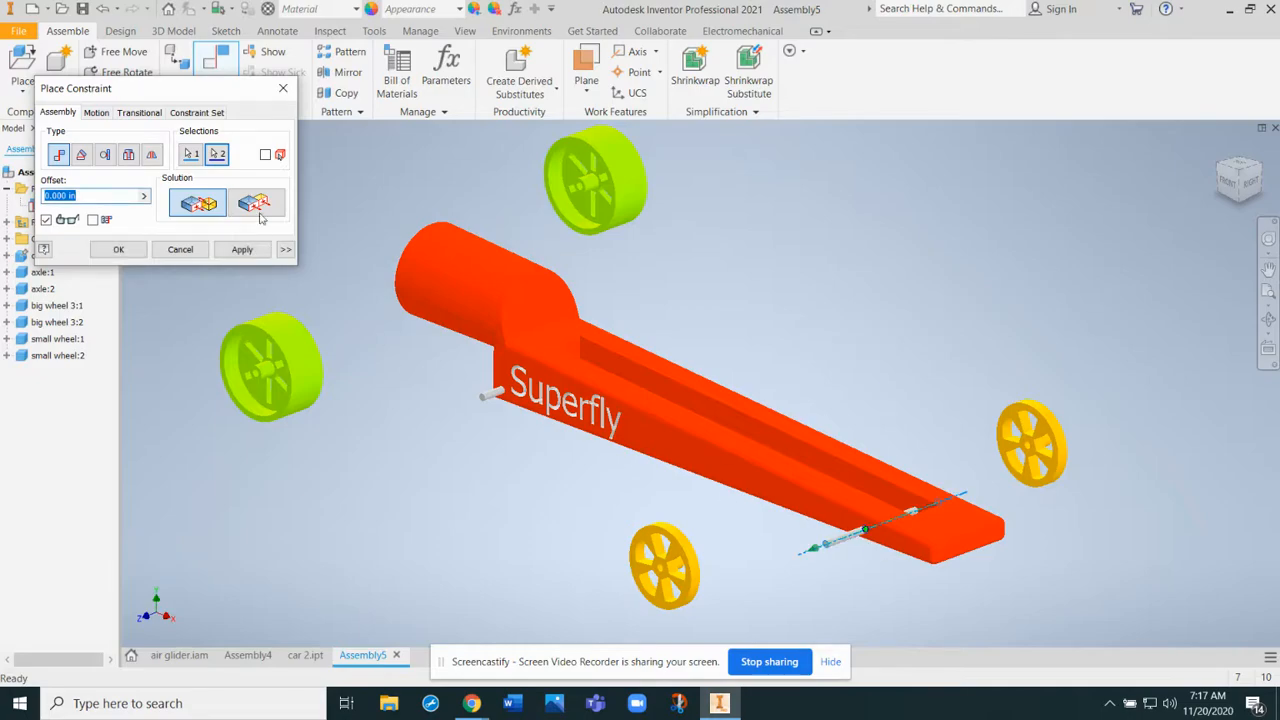
pyautogui.click(128, 160)
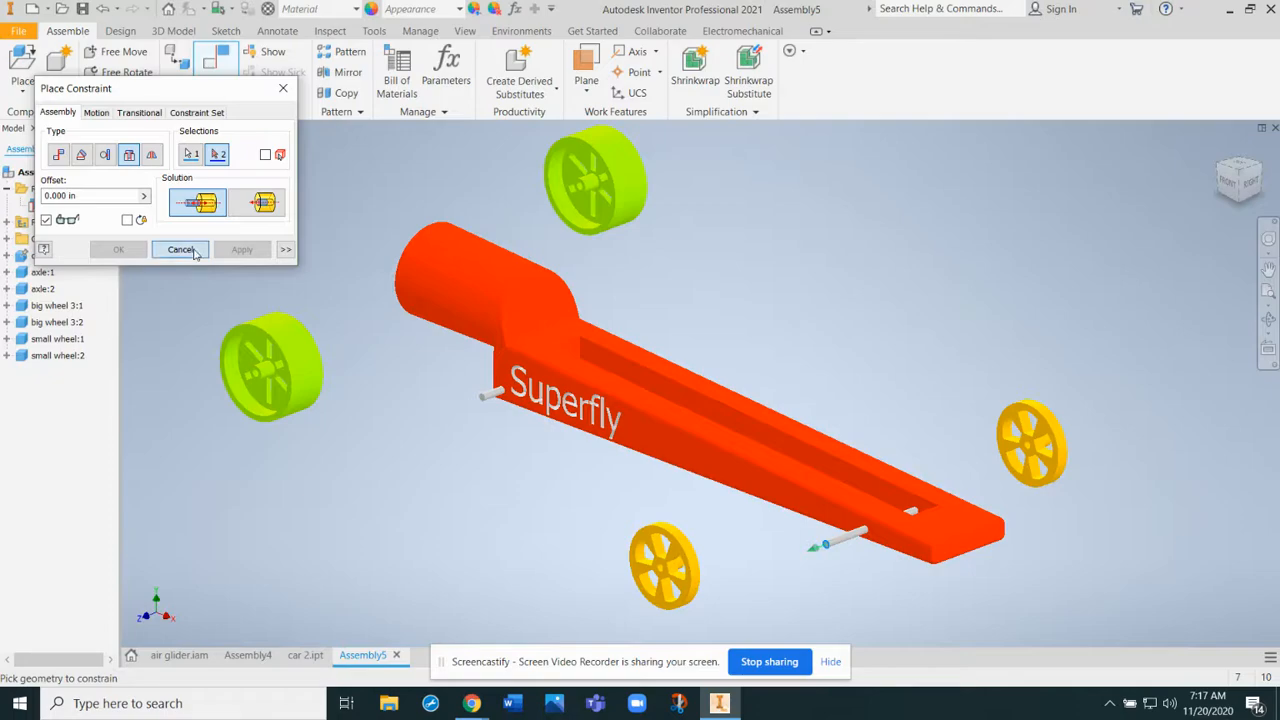
pyautogui.click(180, 249)
# - Add an Insert constraint between the second axle and the body hole at the narrow end, with the Aligned solution and offset -.875/2 in
pyautogui.click(215, 70)
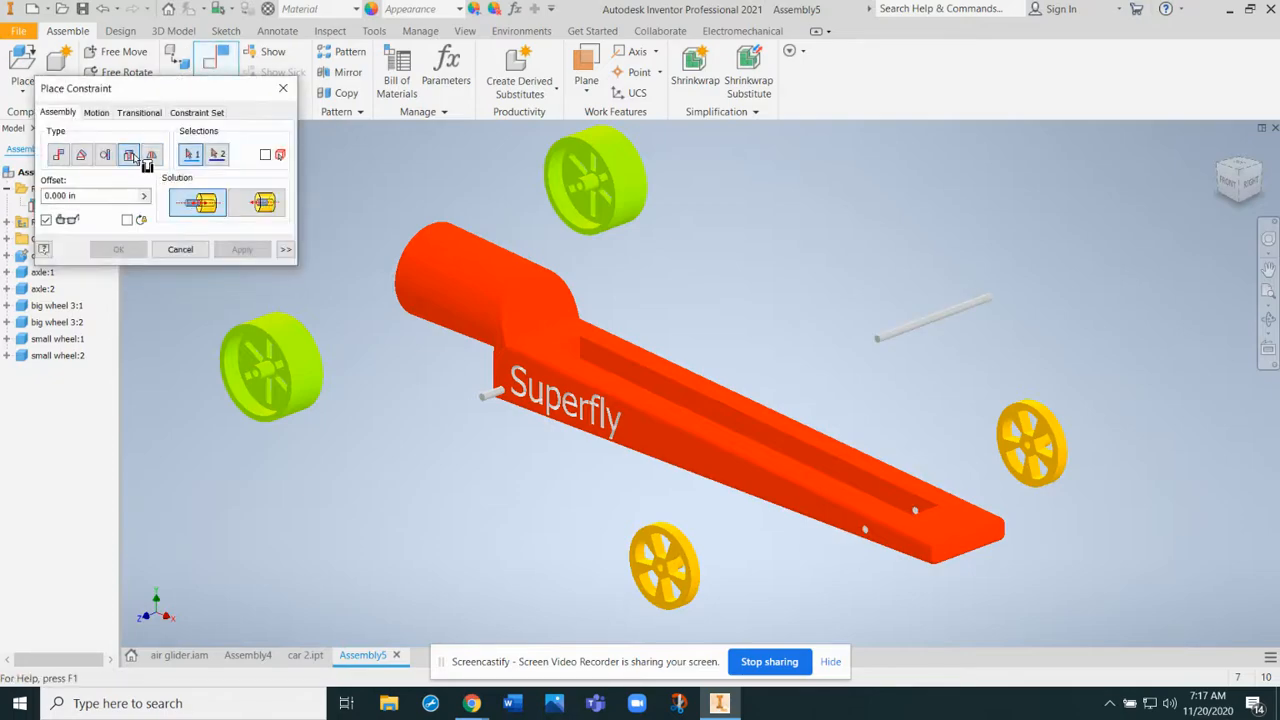
pyautogui.click(879, 334)
pyautogui.click(879, 538)
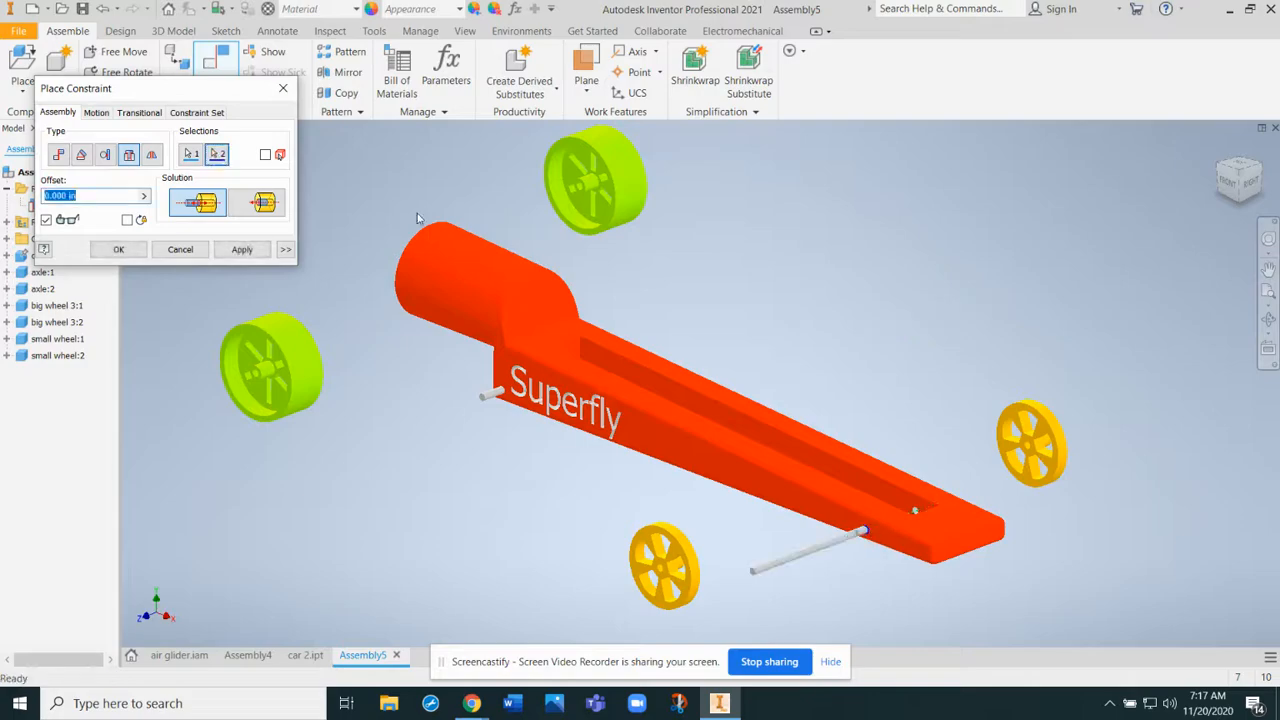
pyautogui.click(265, 205)
pyautogui.click(93, 193)
pyautogui.write('-')
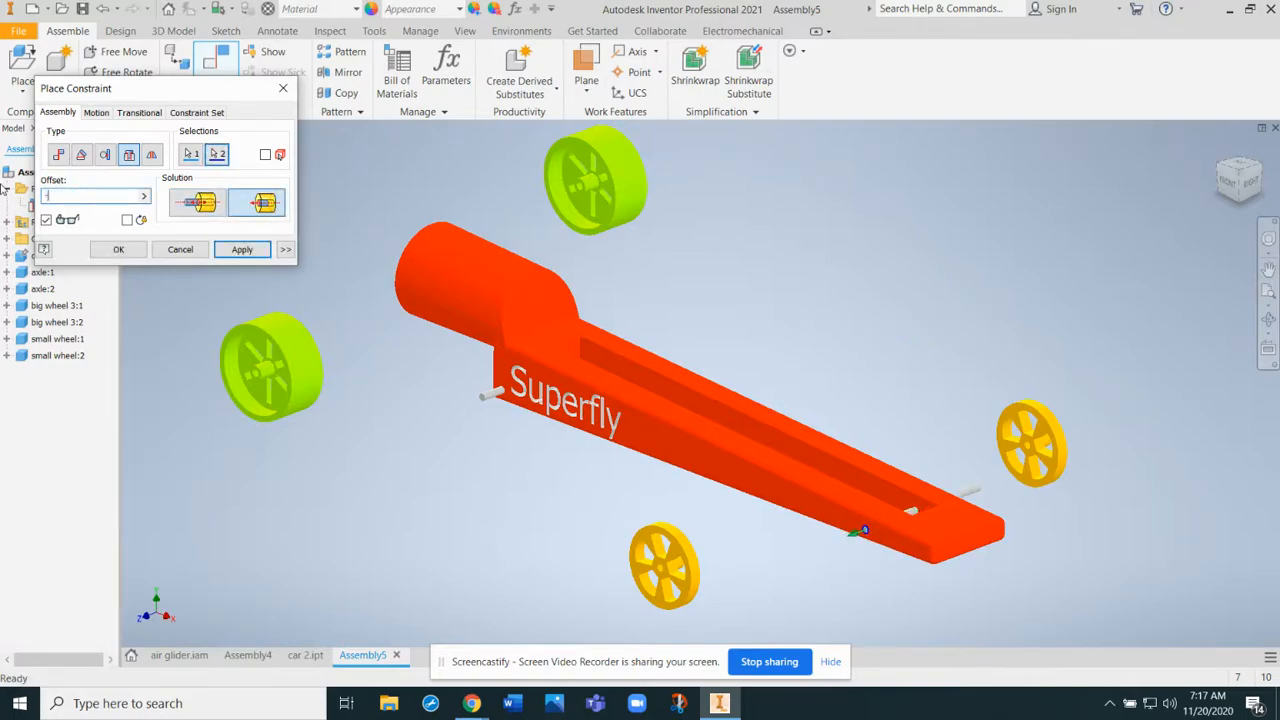
pyautogui.write('.875/2')
pyautogui.press('Return')
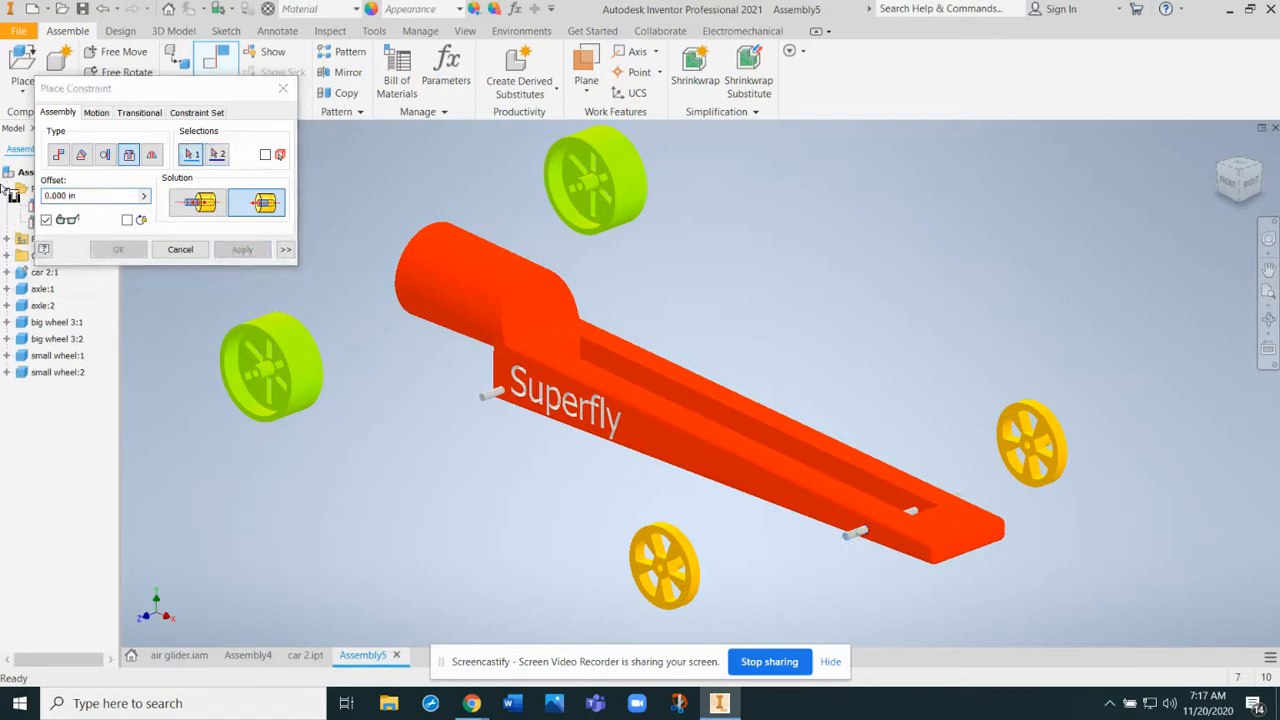
# - Insert-constrain one big wheel to the rear axle's end on the side away from the Superfly lettering, using the Aligned solution and offset -.3 in
pyautogui.moveTo(1236, 188)
pyautogui.keyDown('shift'); pyautogui.mouseDown(button='middle')
pyautogui.moveTo(1238, 205)
pyautogui.moveTo(1197, 249)
pyautogui.moveTo(1228, 214)
pyautogui.mouseUp(button='middle'); pyautogui.keyUp('shift')
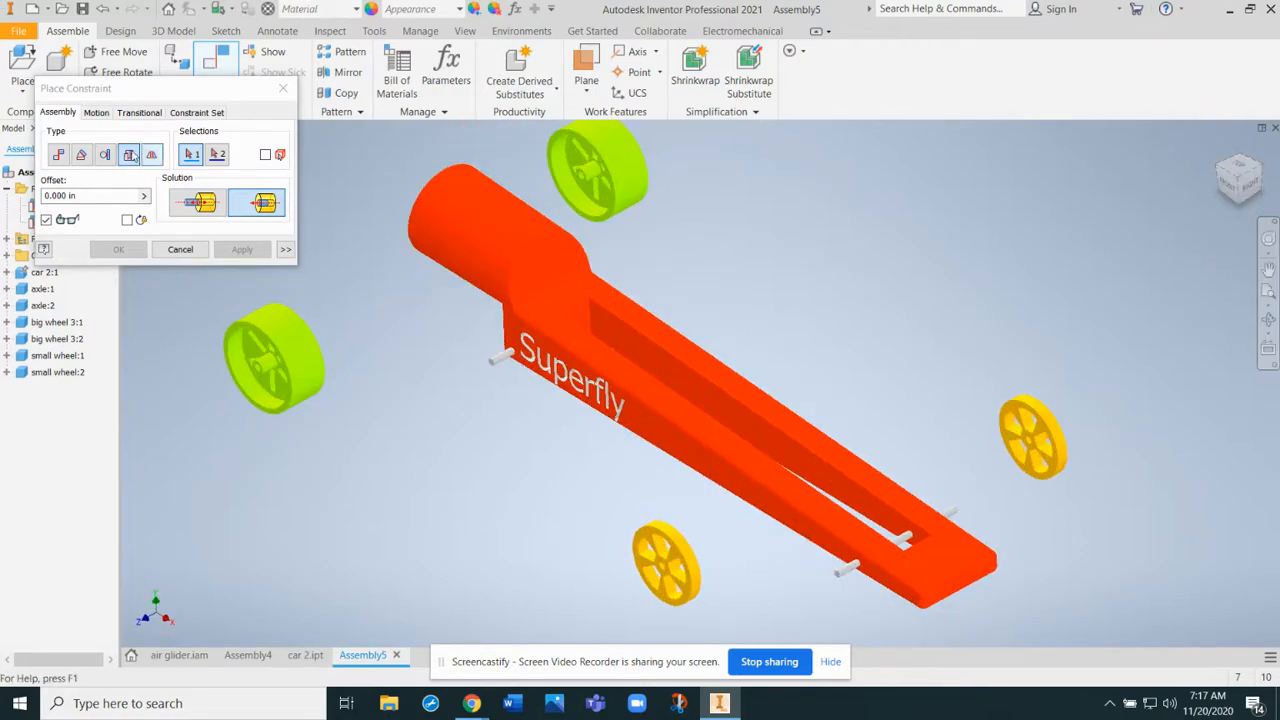
pyautogui.click(577, 168)
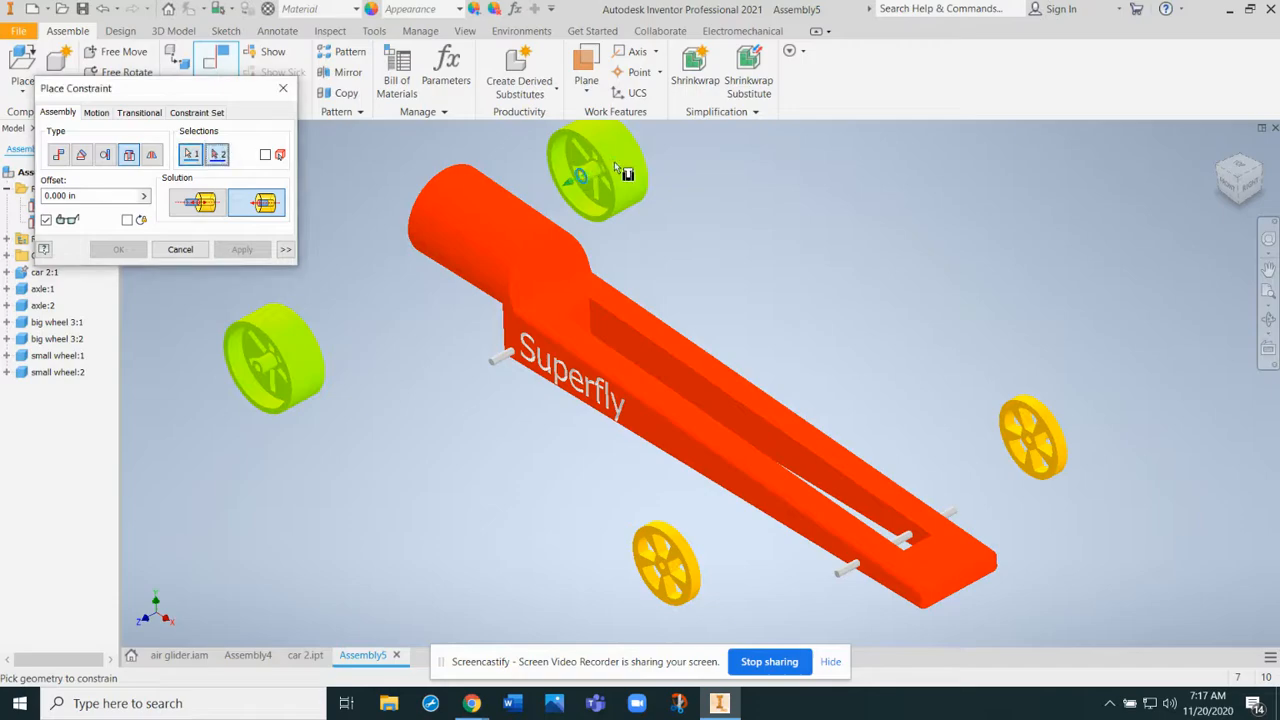
pyautogui.moveTo(1222, 178); pyautogui.dragTo(1172, 232)
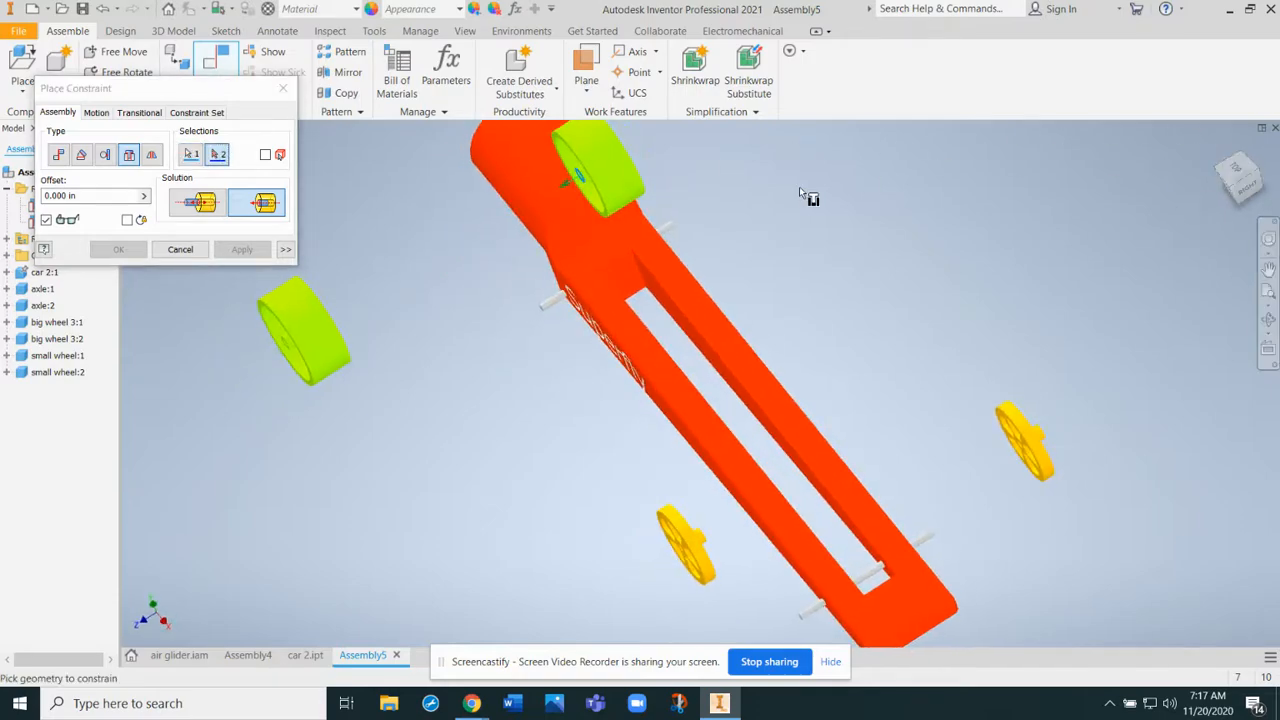
pyautogui.click(668, 226)
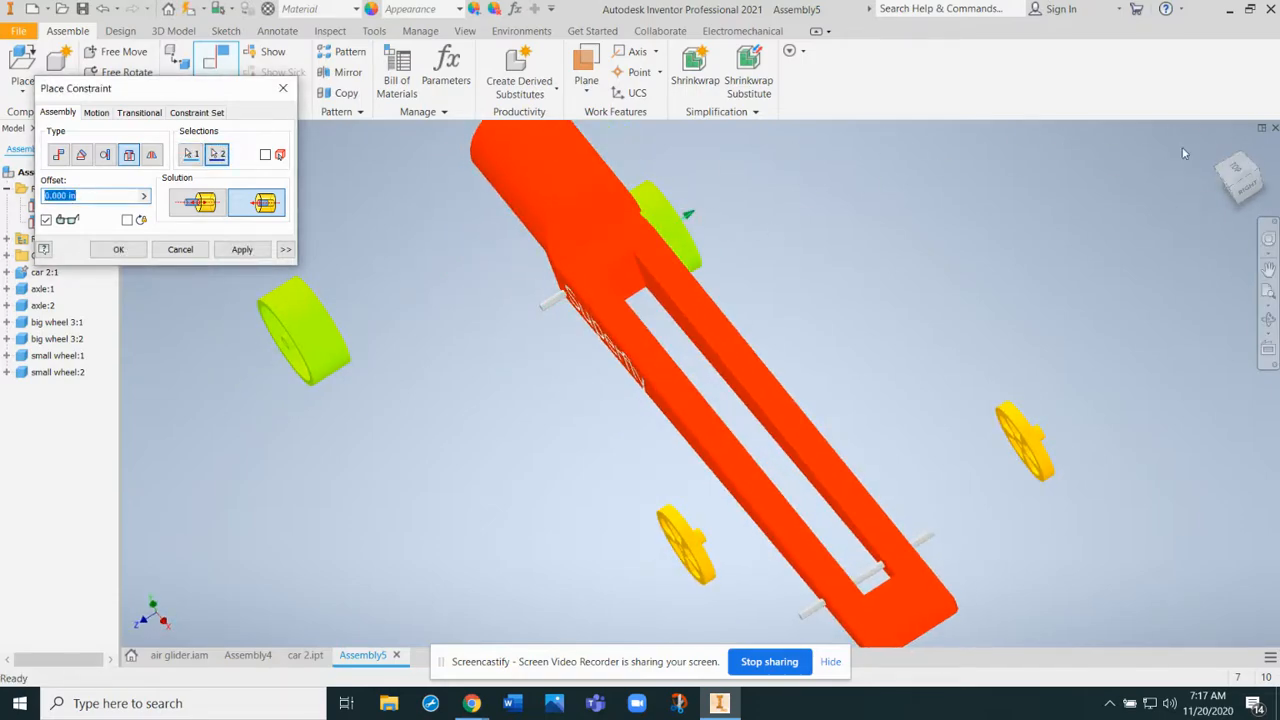
pyautogui.moveTo(1232, 172)
pyautogui.mouseDown()
pyautogui.moveTo(1201, 220)
pyautogui.moveTo(1175, 232)
pyautogui.mouseUp()
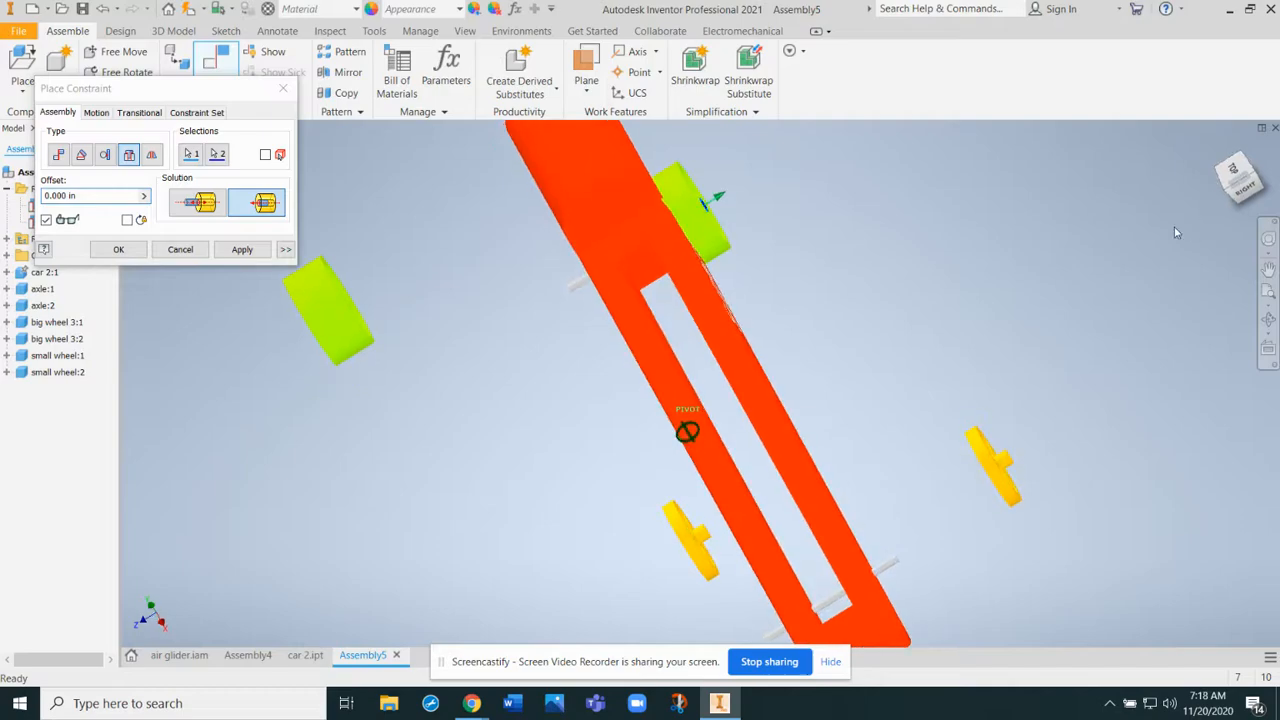
pyautogui.click(95, 196)
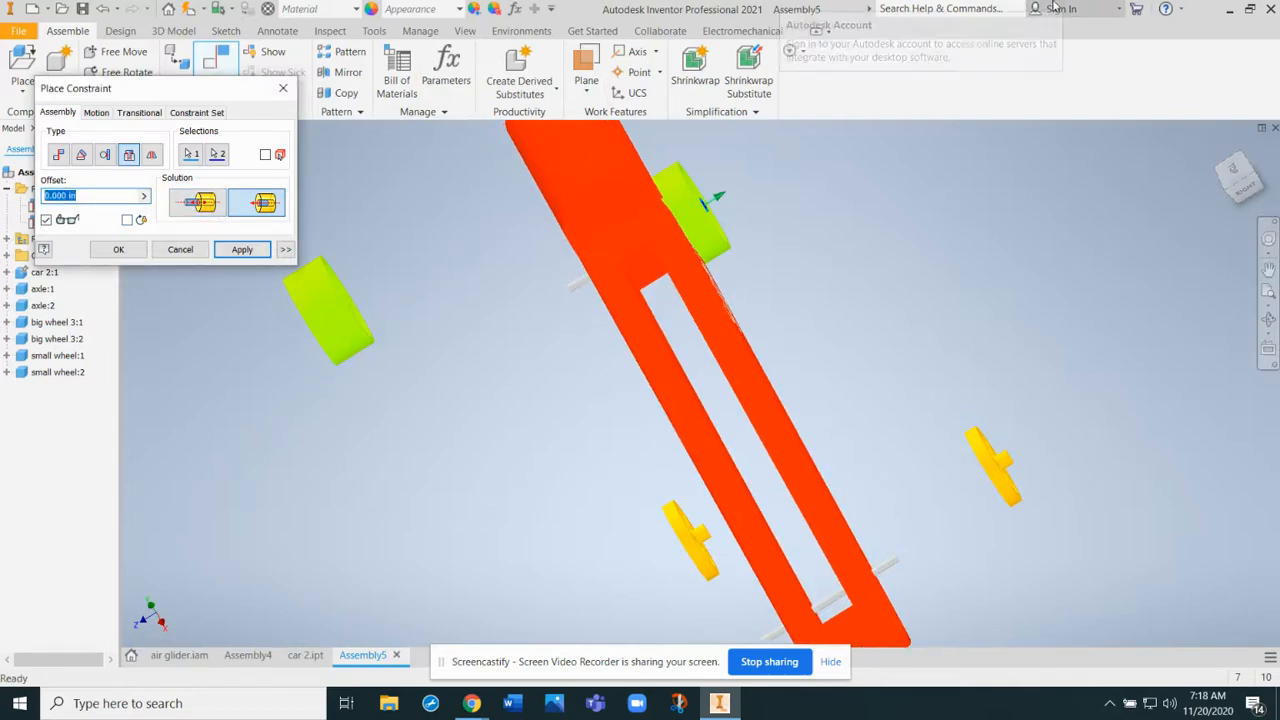
pyautogui.write('-.3')
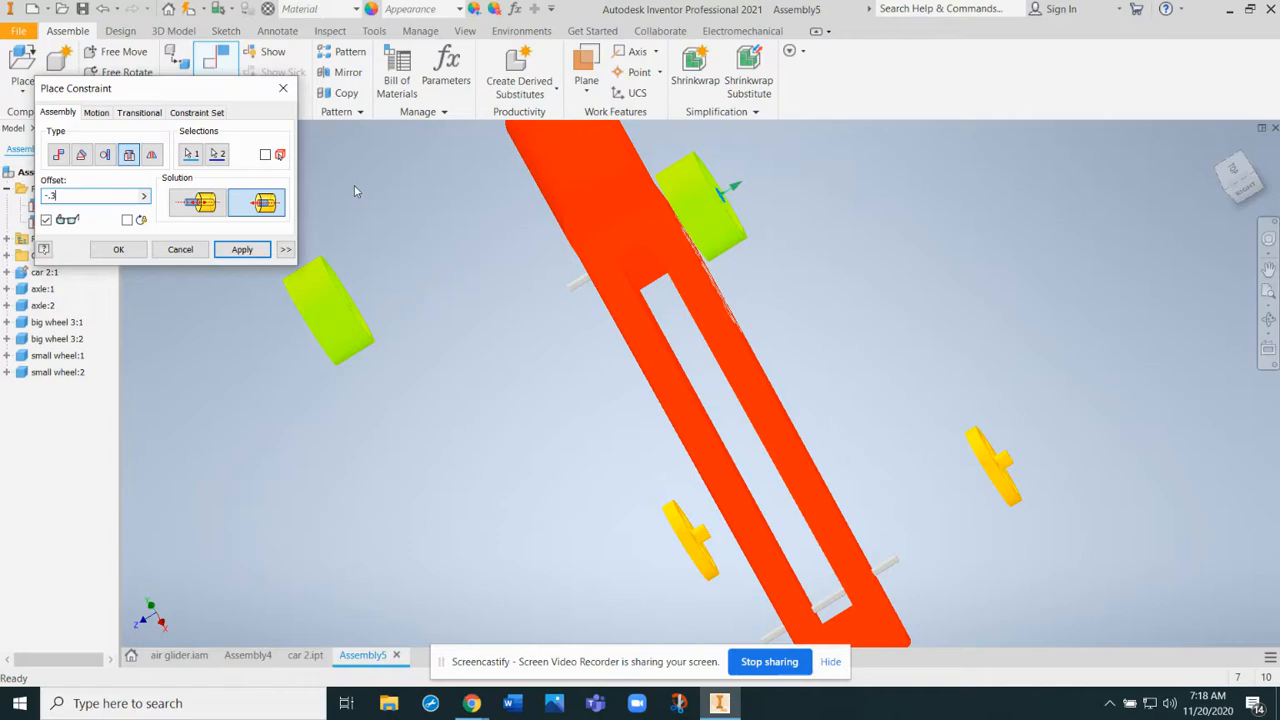
pyautogui.click(245, 250)
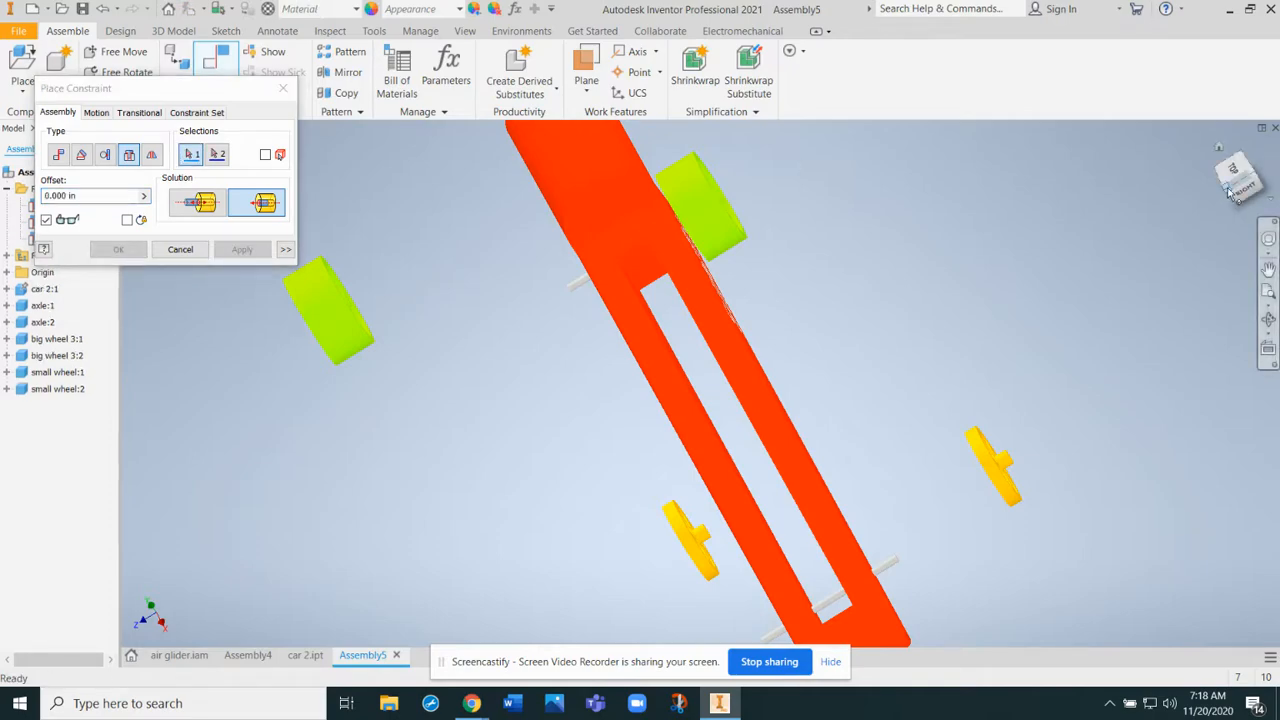
# - Insert-constrain the other big wheel to the rear axle's end on the Superfly lettering side, using the Aligned solution and offset -.3 in
pyautogui.moveTo(1227, 192); pyautogui.dragTo(1174, 216)
pyautogui.click(388, 253)
pyautogui.moveTo(1230, 195); pyautogui.dragTo(1172, 212)
pyautogui.click(545, 343)
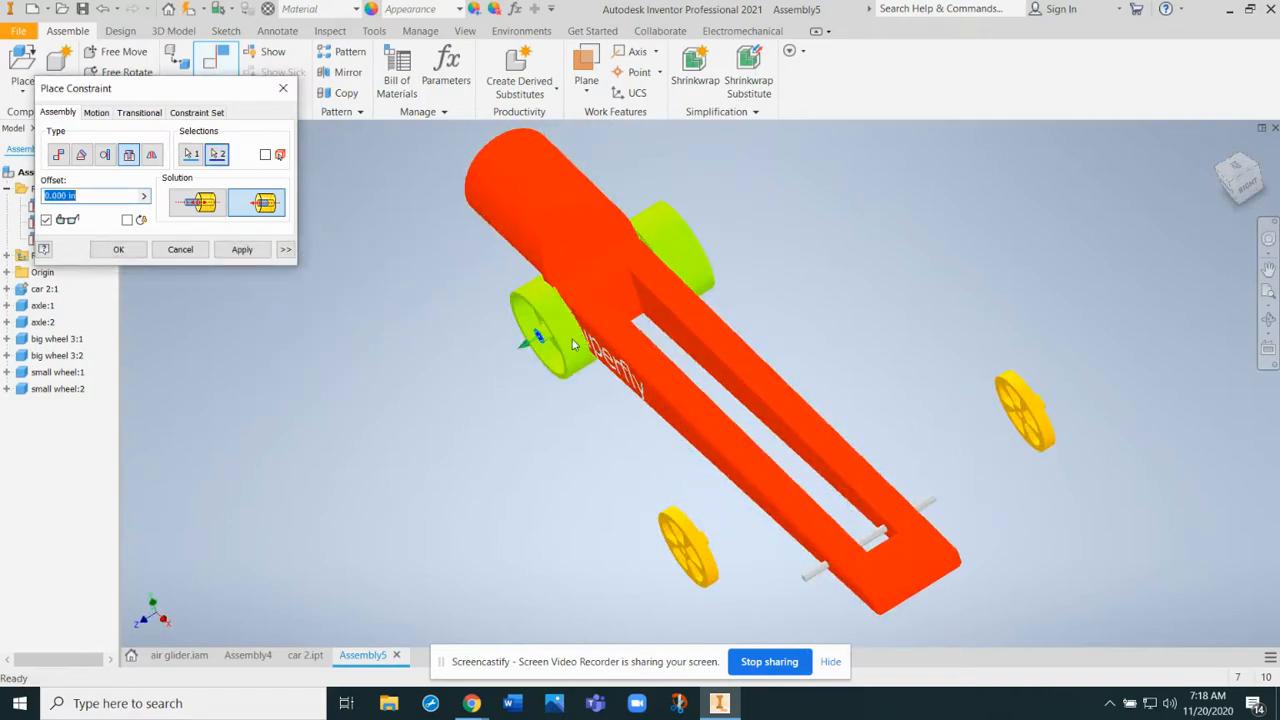
pyautogui.write('-')
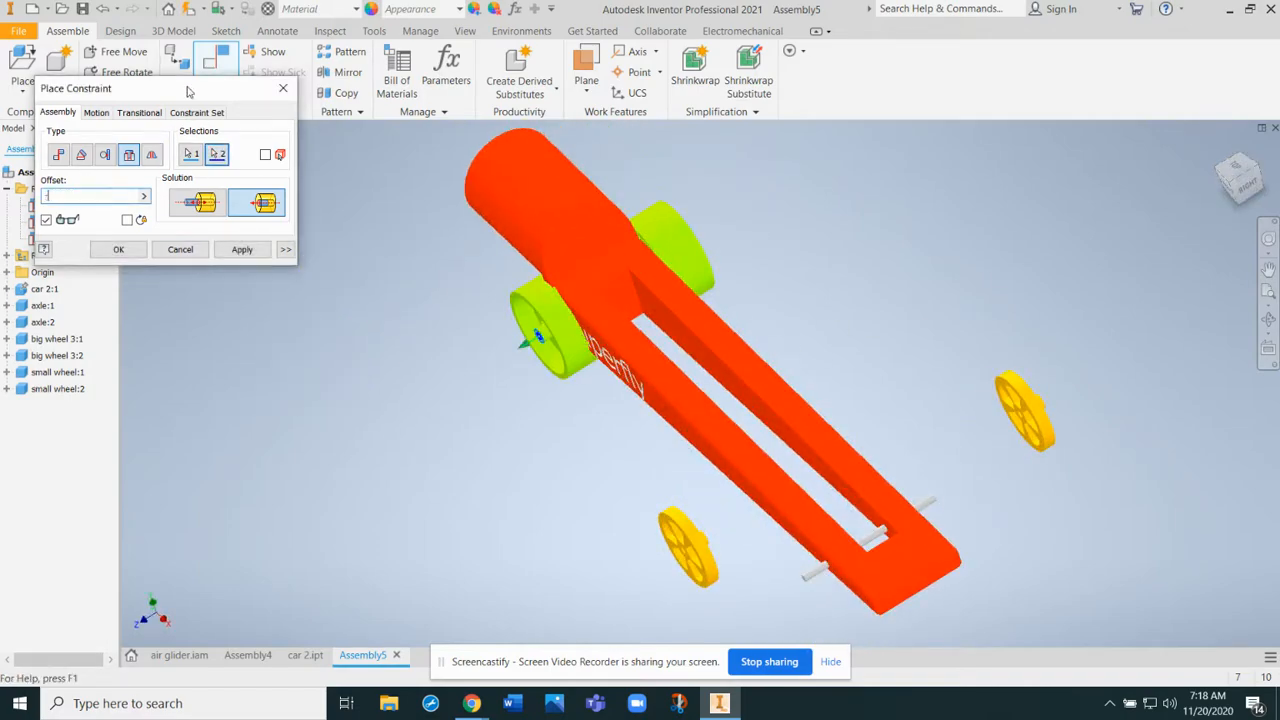
pyautogui.write('.3')
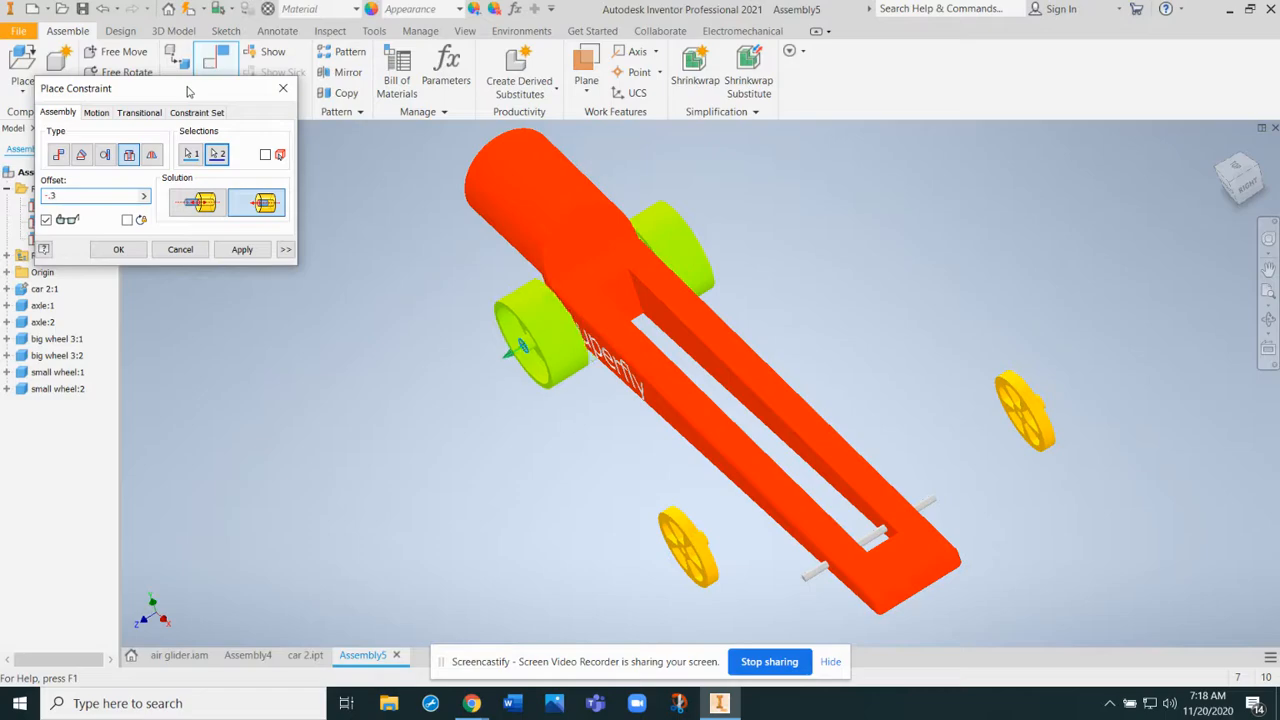
pyautogui.click(1248, 188)
pyautogui.click(242, 249)
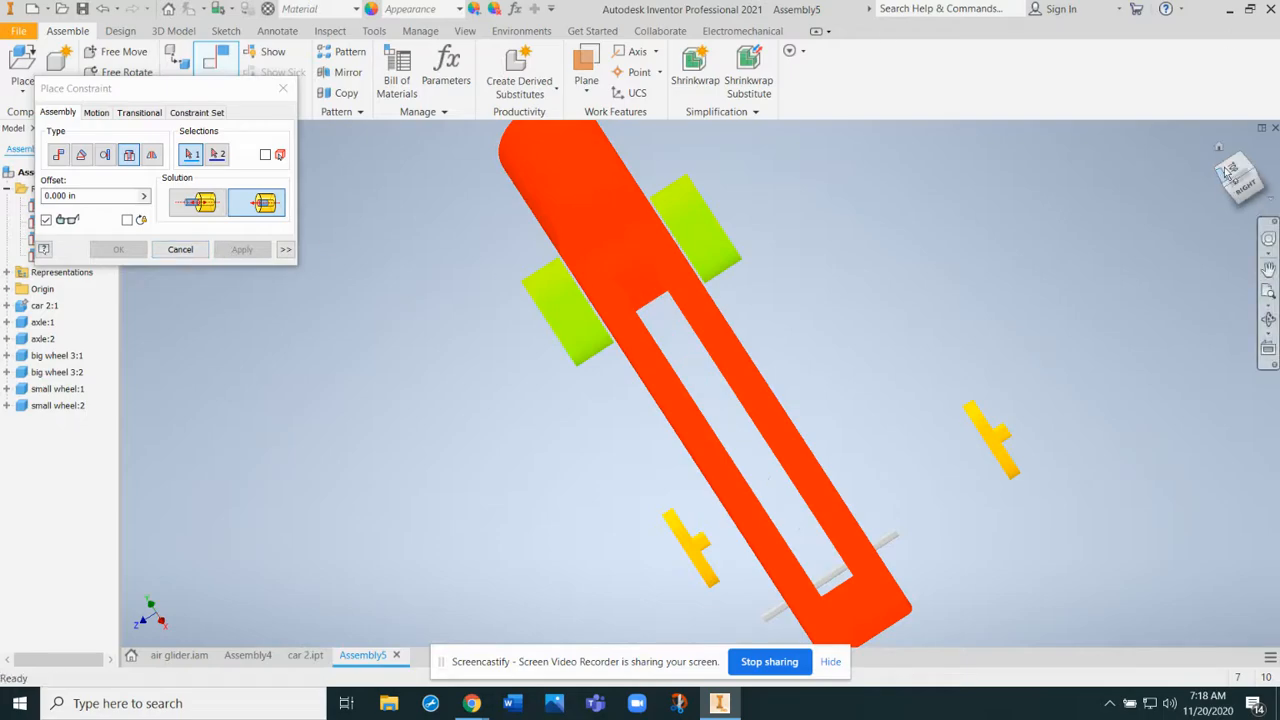
pyautogui.click(1222, 148)
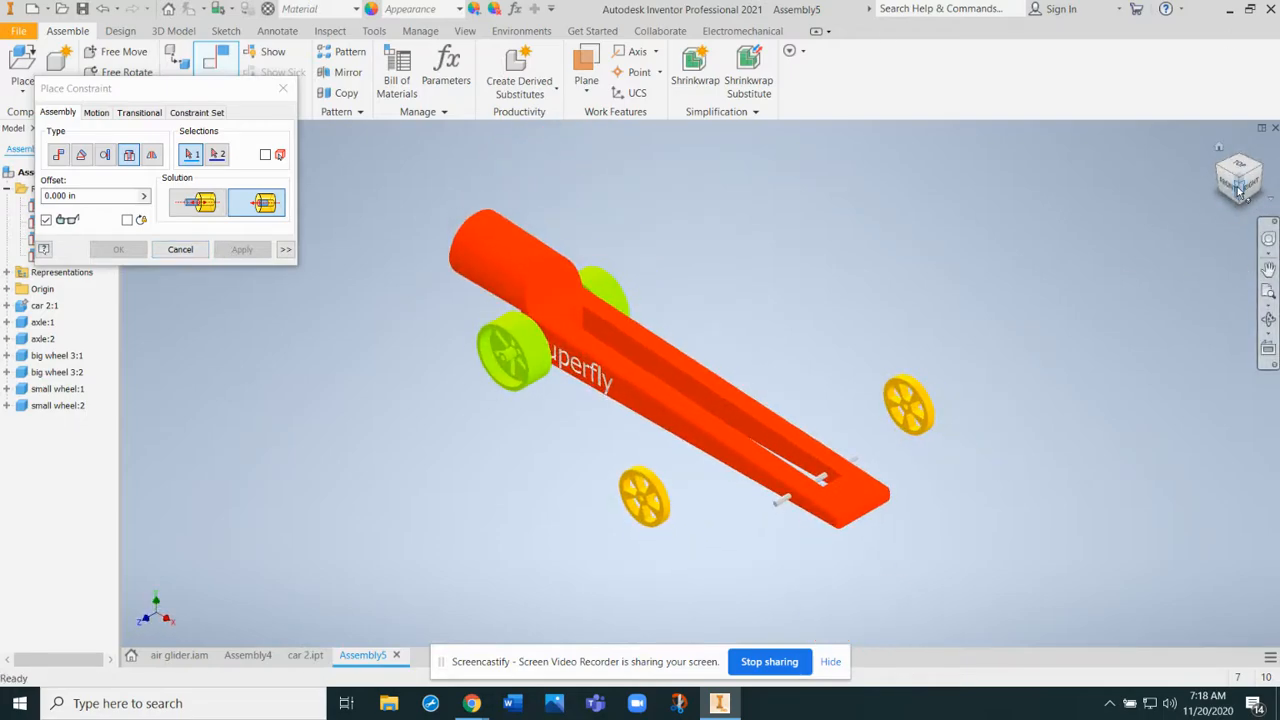
pyautogui.moveTo(1165, 191); pyautogui.dragTo(1131, 203)
pyautogui.click(866, 449)
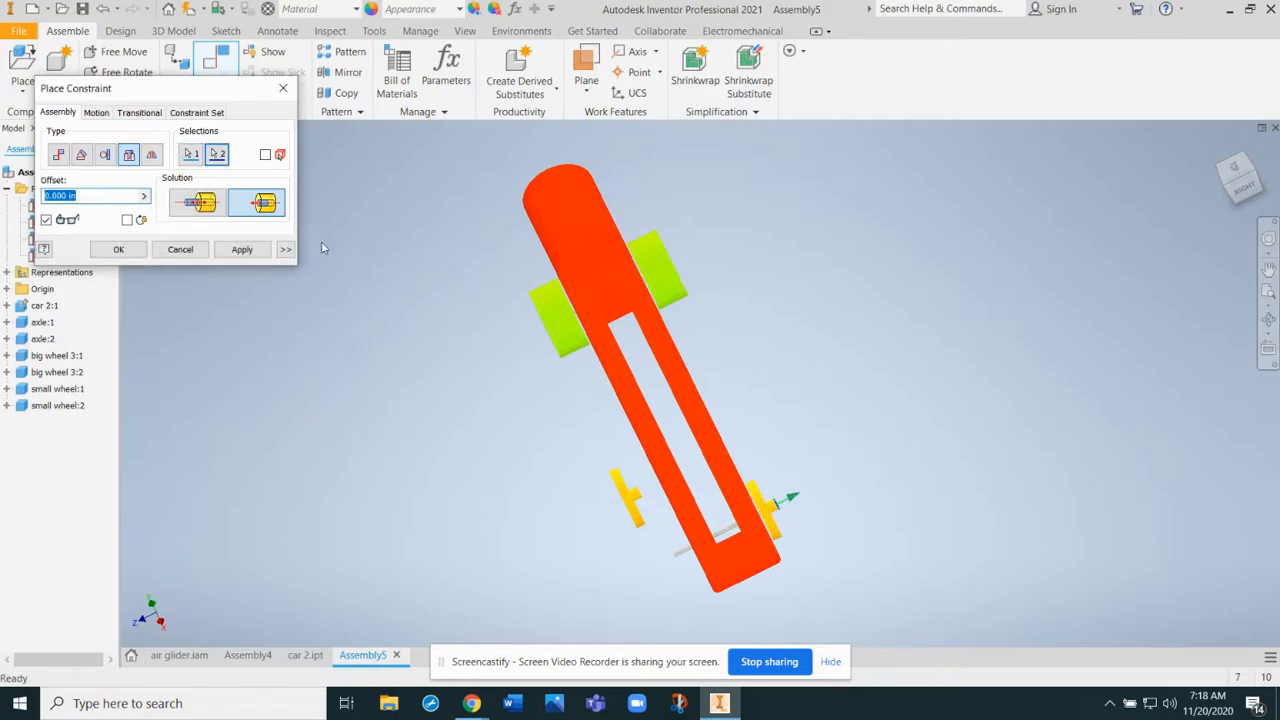
pyautogui.click(262, 203)
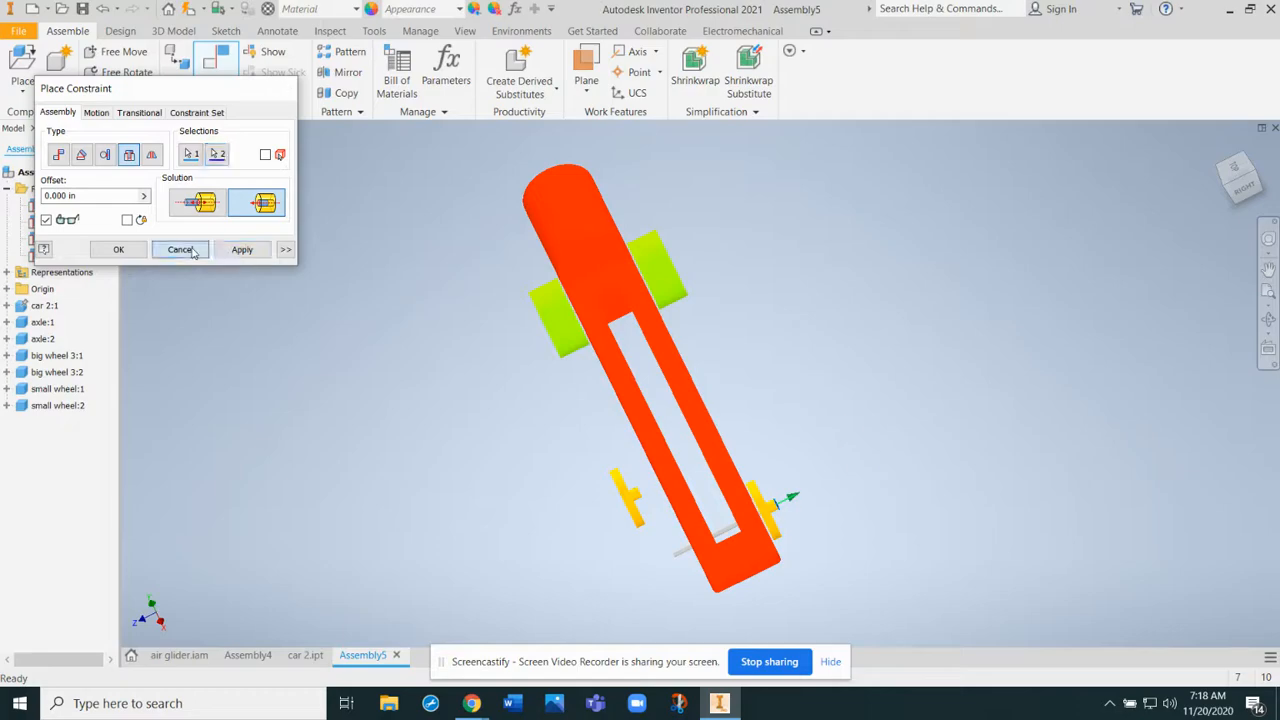
pyautogui.click(180, 249)
# - Insert-constrain the small wheel opposite the lettering side by its hub face to the front axle's end, with the Opposed solution and offset -.3 in
pyautogui.click(214, 72)
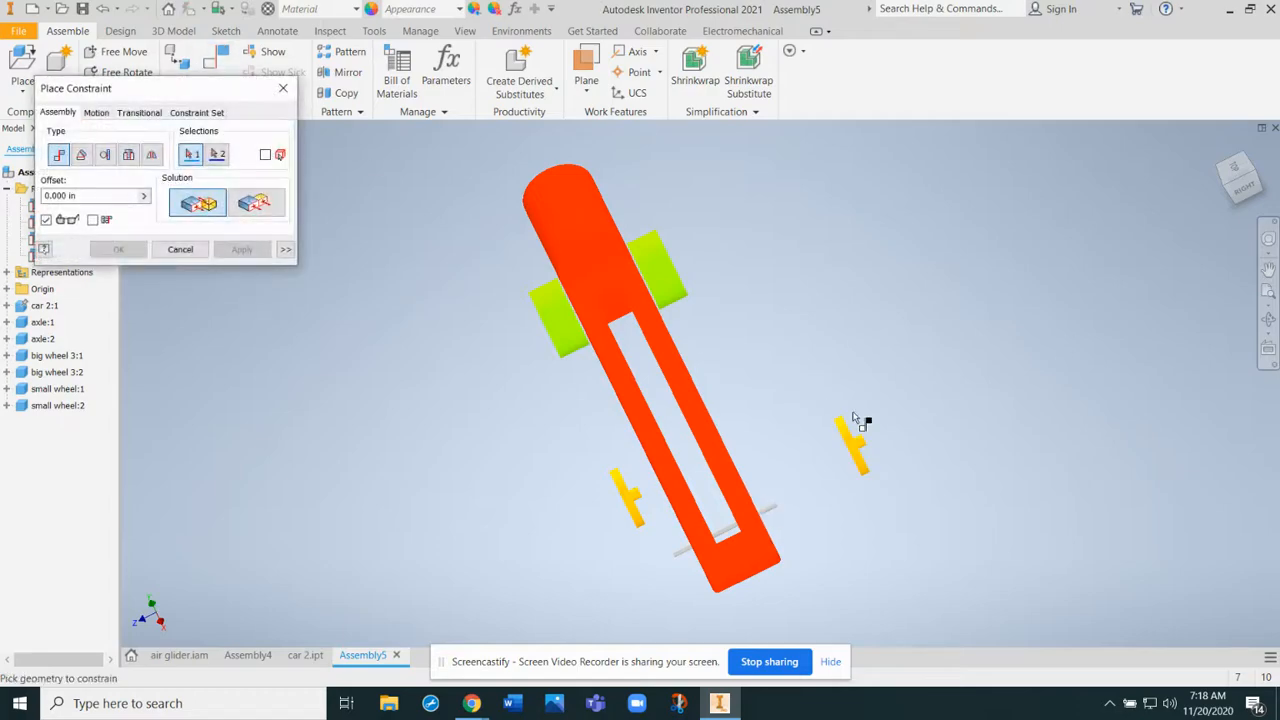
pyautogui.click(128, 154)
pyautogui.click(878, 449)
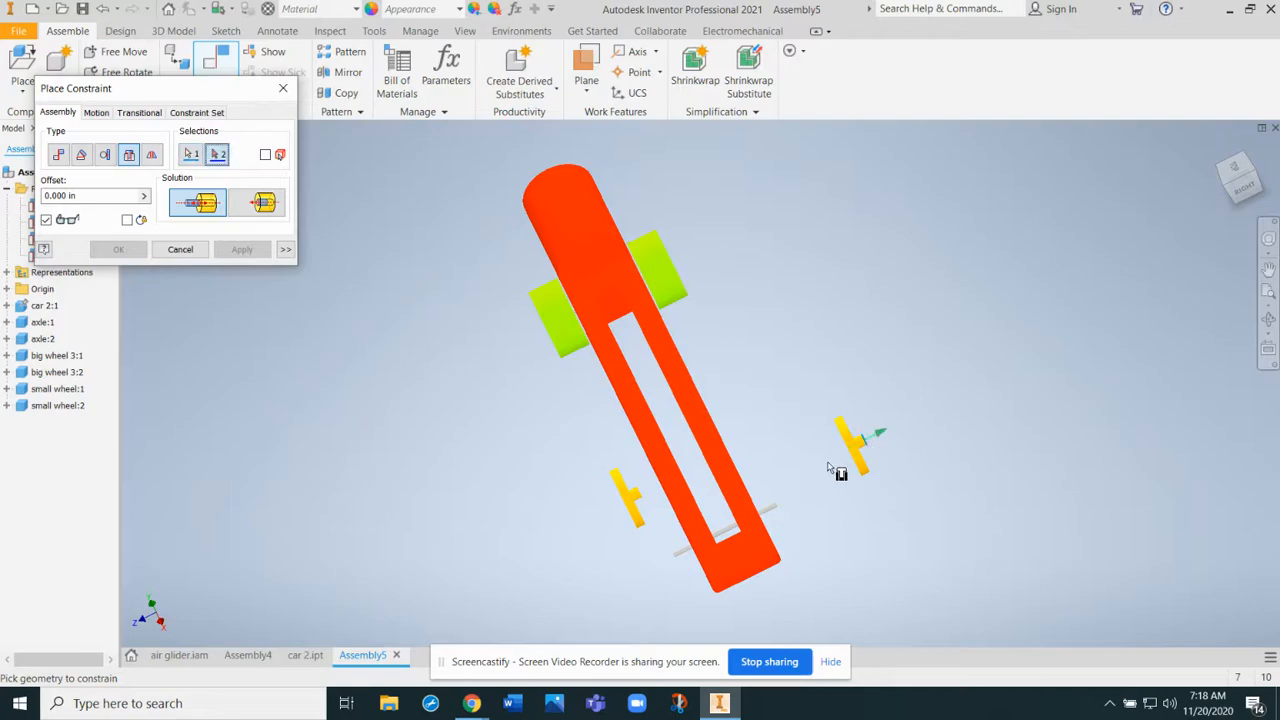
pyautogui.click(787, 514)
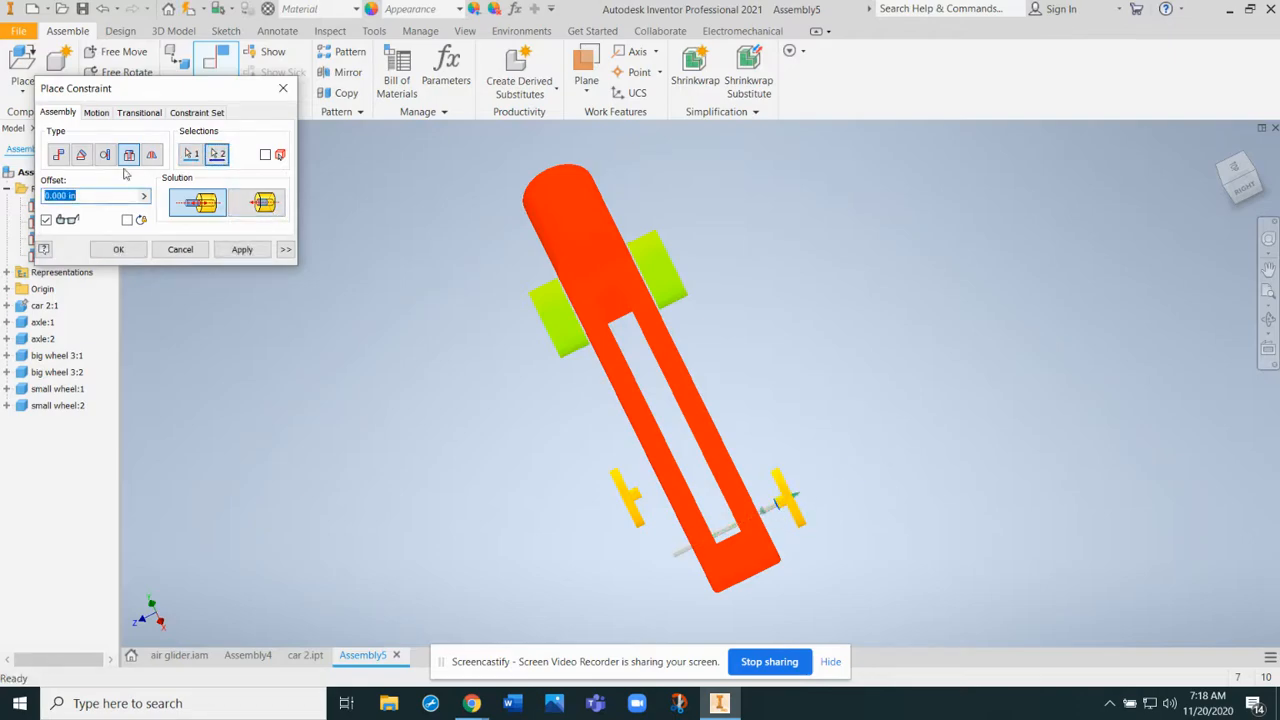
pyautogui.write('-')
pyautogui.write('2')
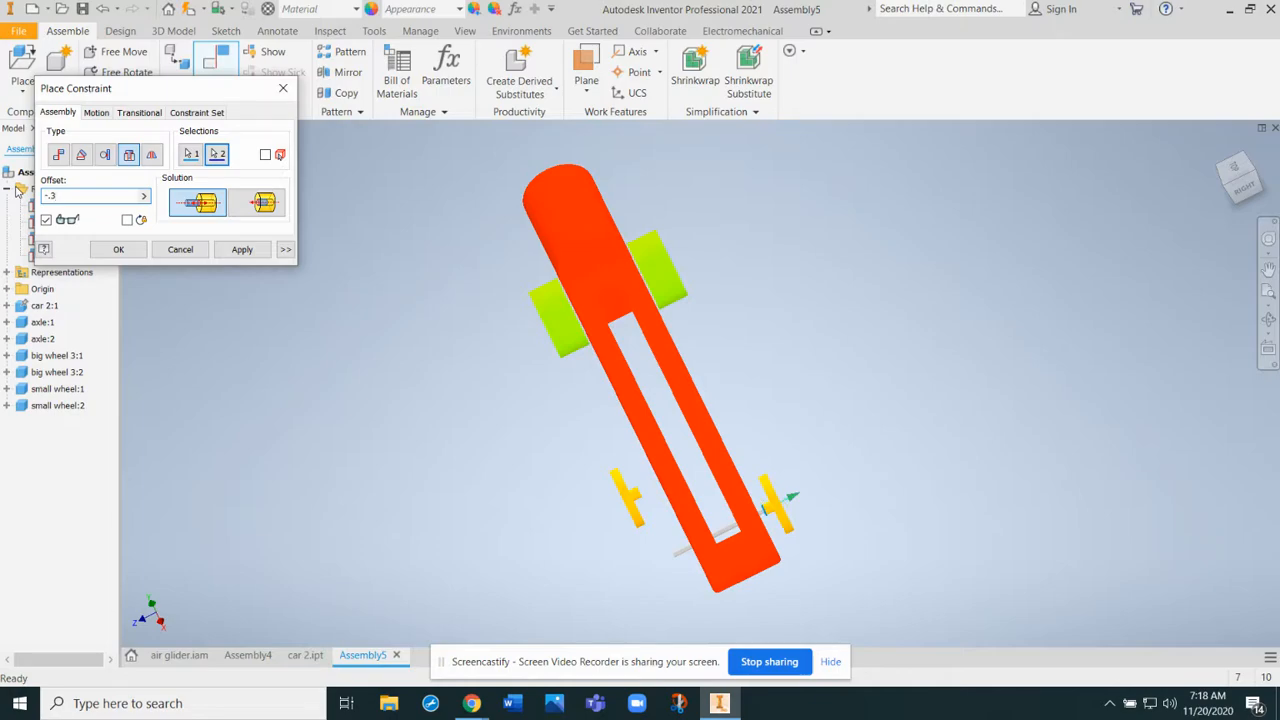
pyautogui.click(242, 249)
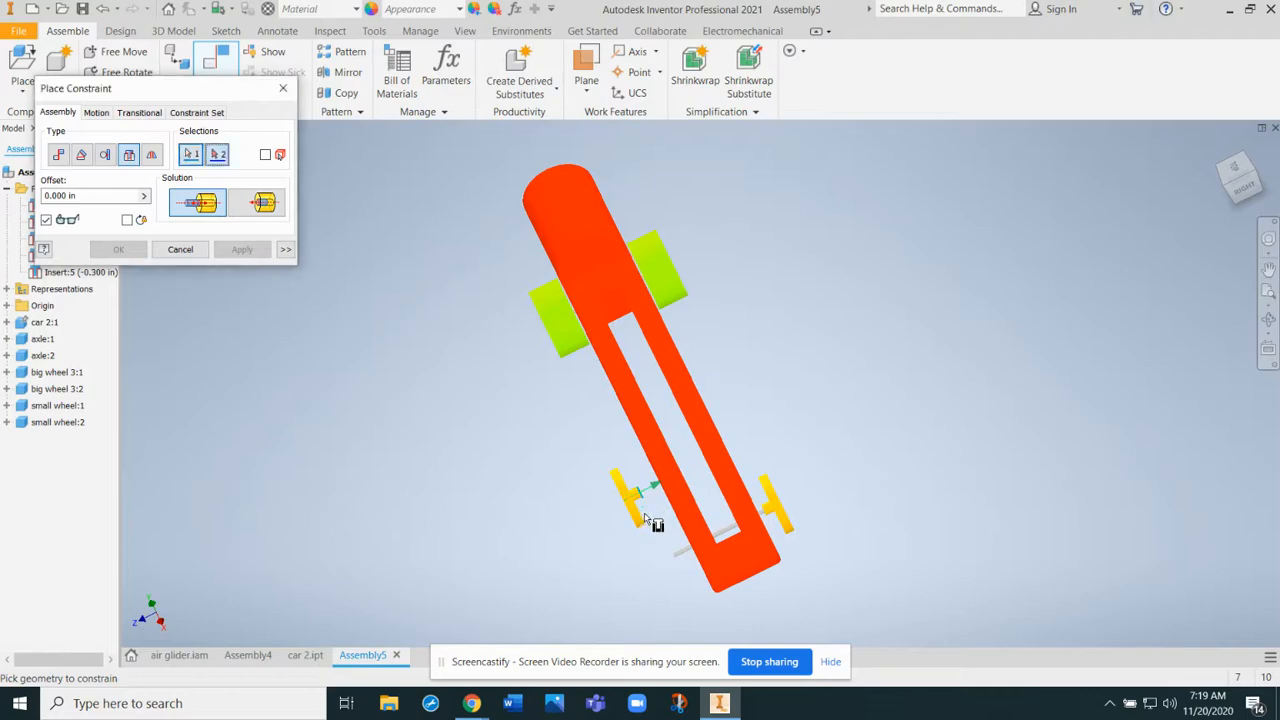
# - Insert-constrain the remaining small wheel by its hub face to the front axle's free end, with the Opposed solution and offset -.3 in
pyautogui.click(675, 563)
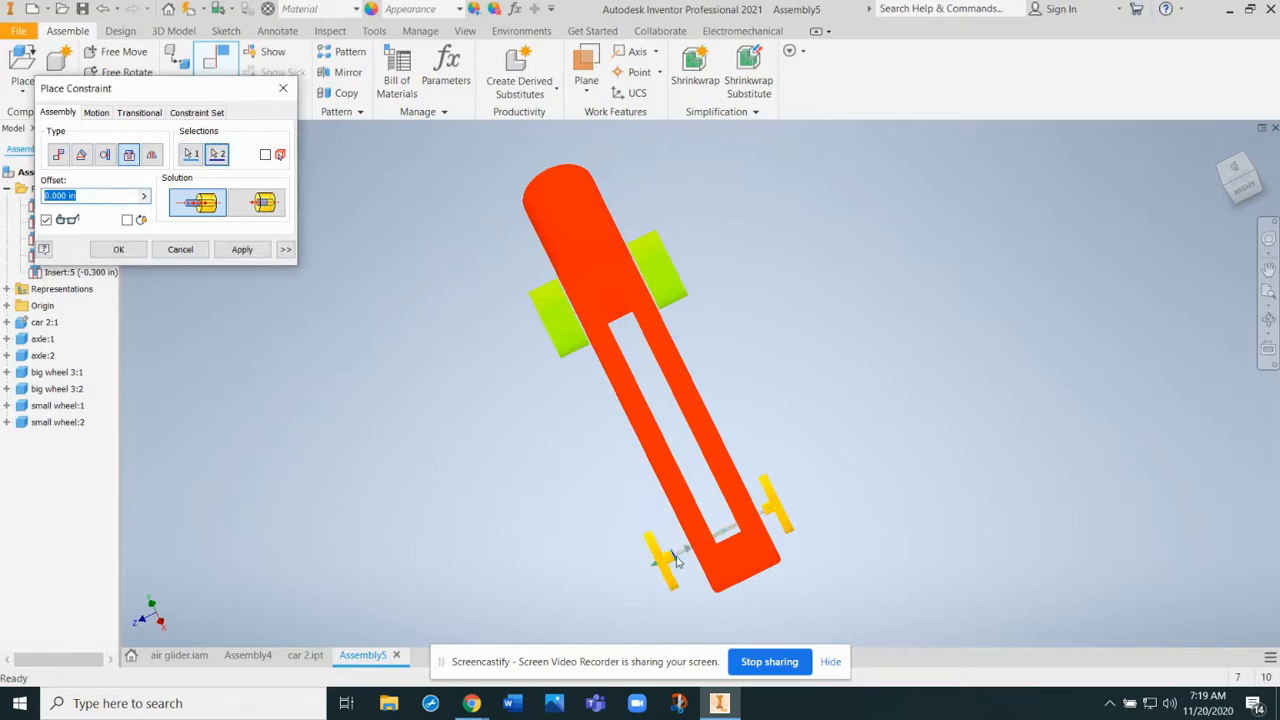
pyautogui.write('-')
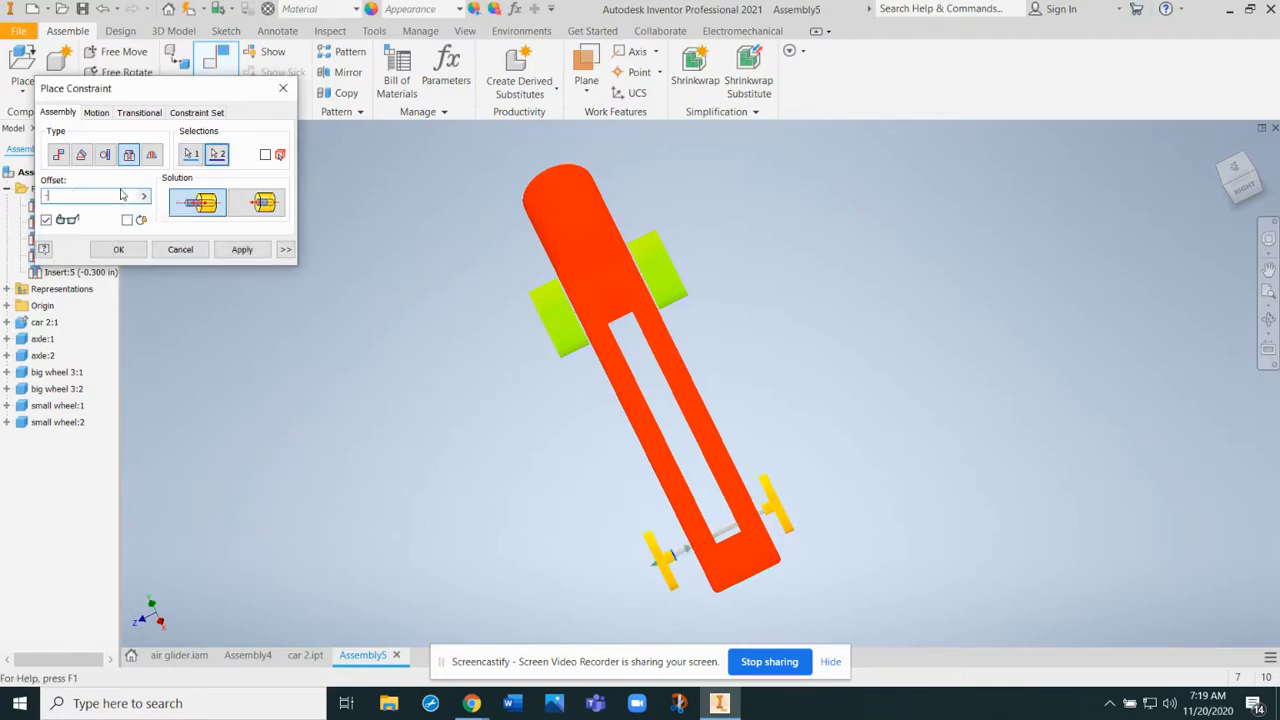
pyautogui.write('.3')
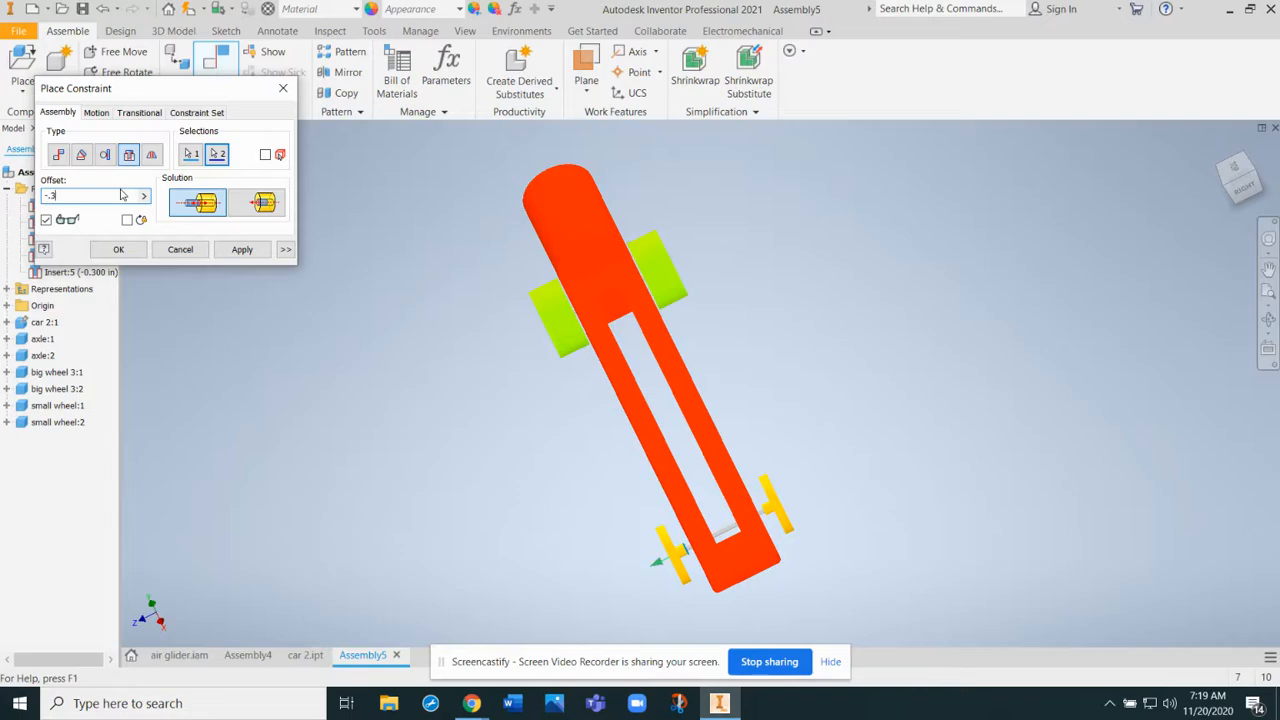
pyautogui.click(242, 249)
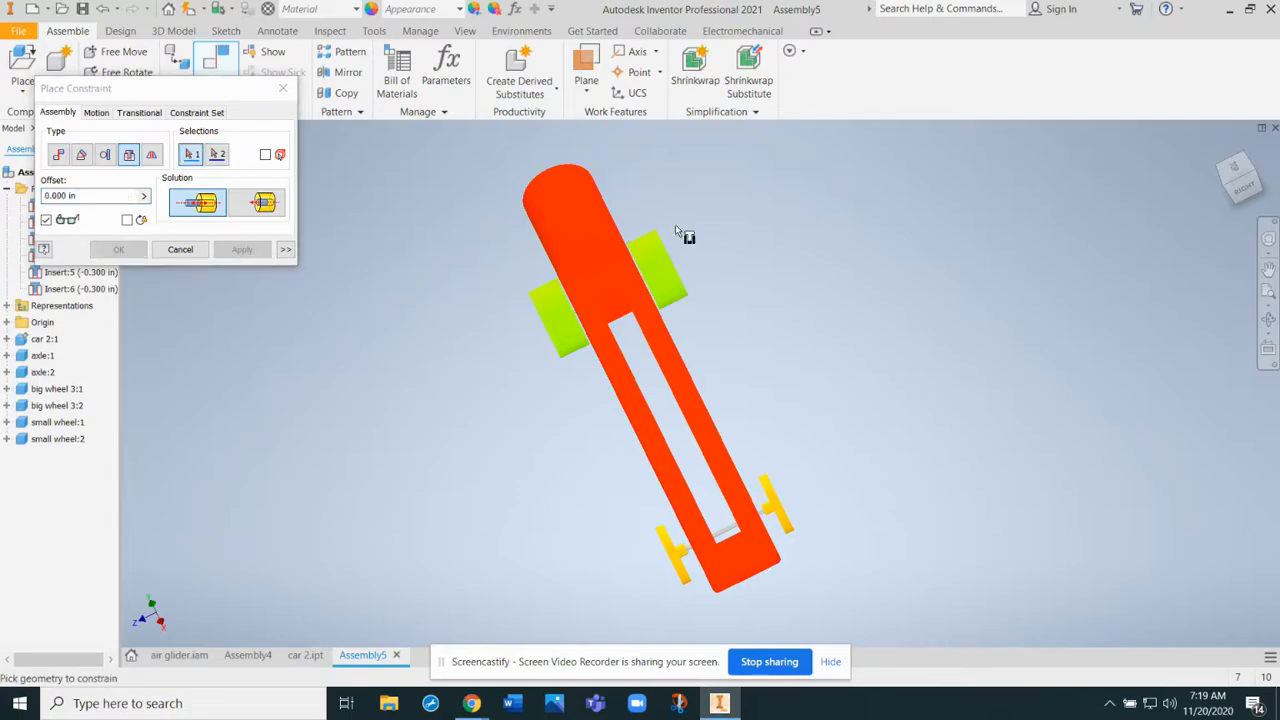
pyautogui.click(180, 250)
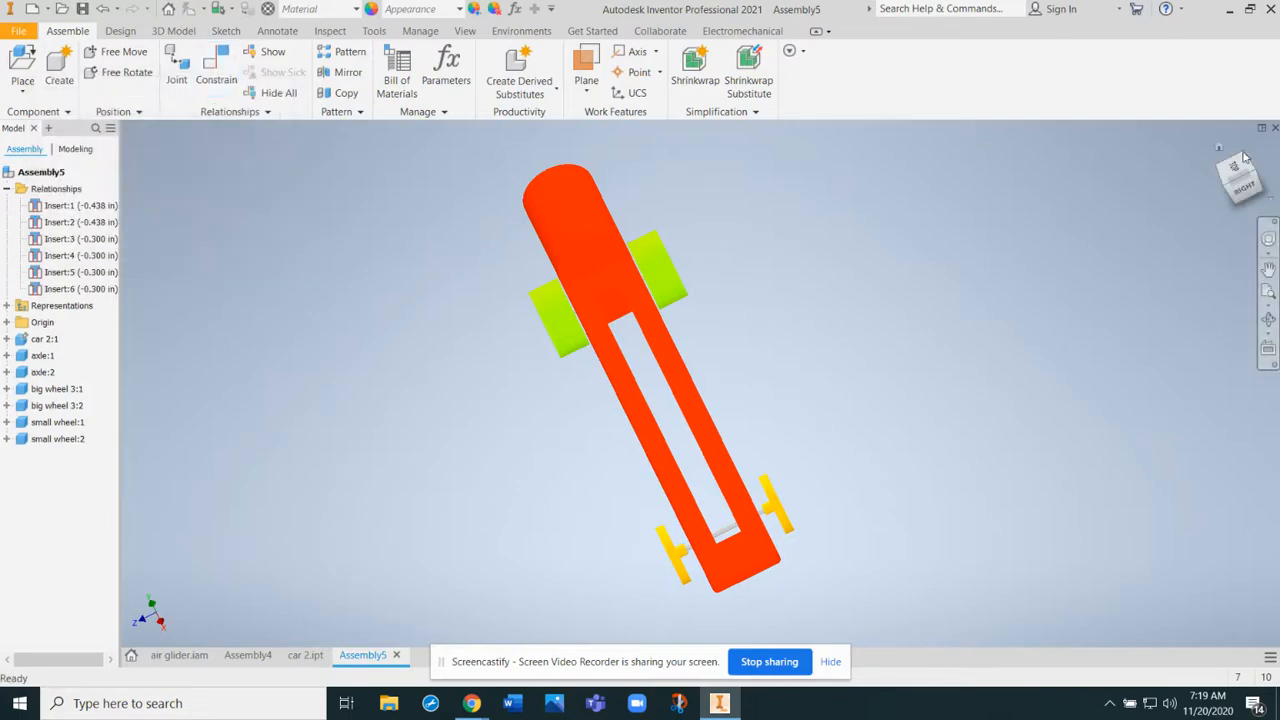
# - Return the assembly to the home view and save it as dragster in the Dragster folder
pyautogui.click(1218, 150)
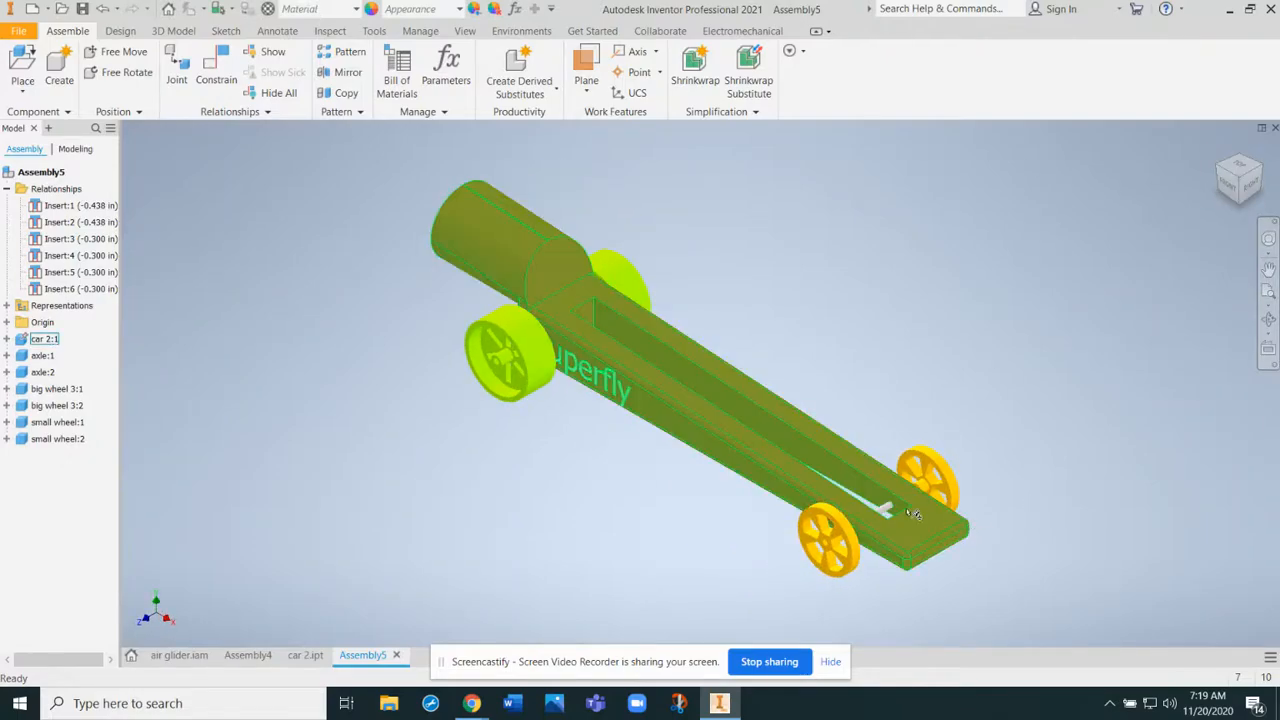
pyautogui.click(18, 30)
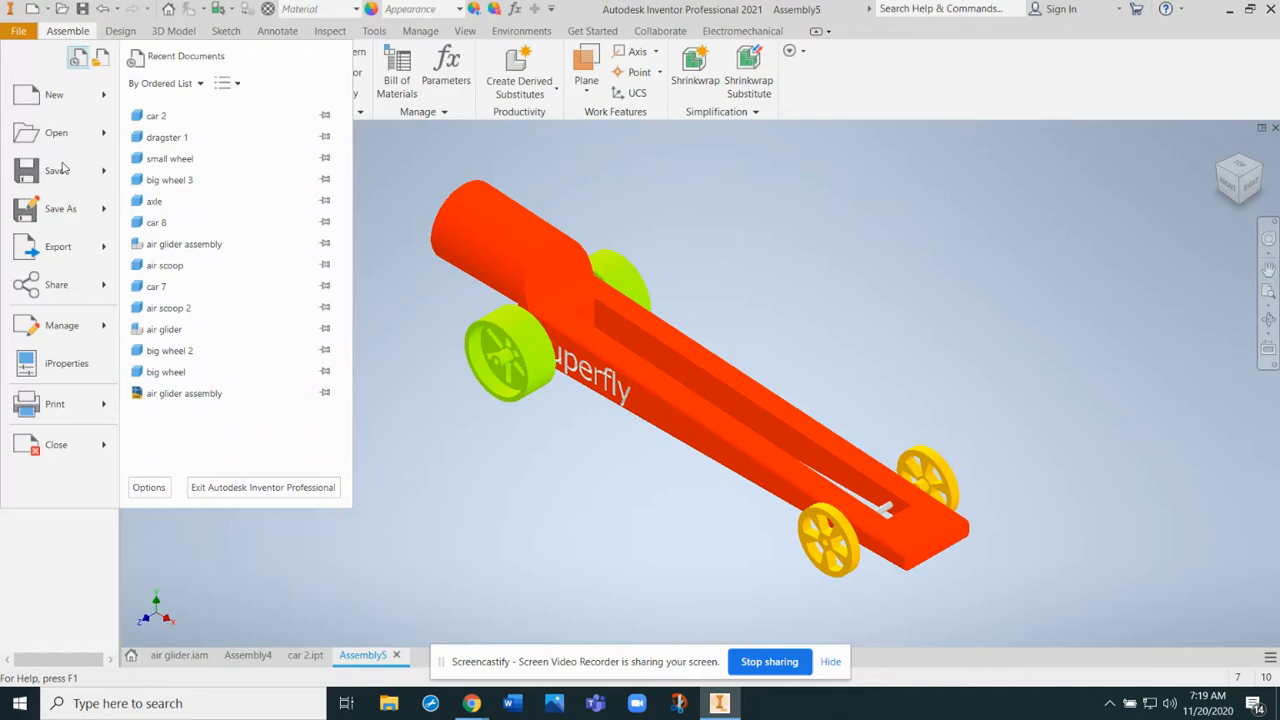
pyautogui.click(45, 205)
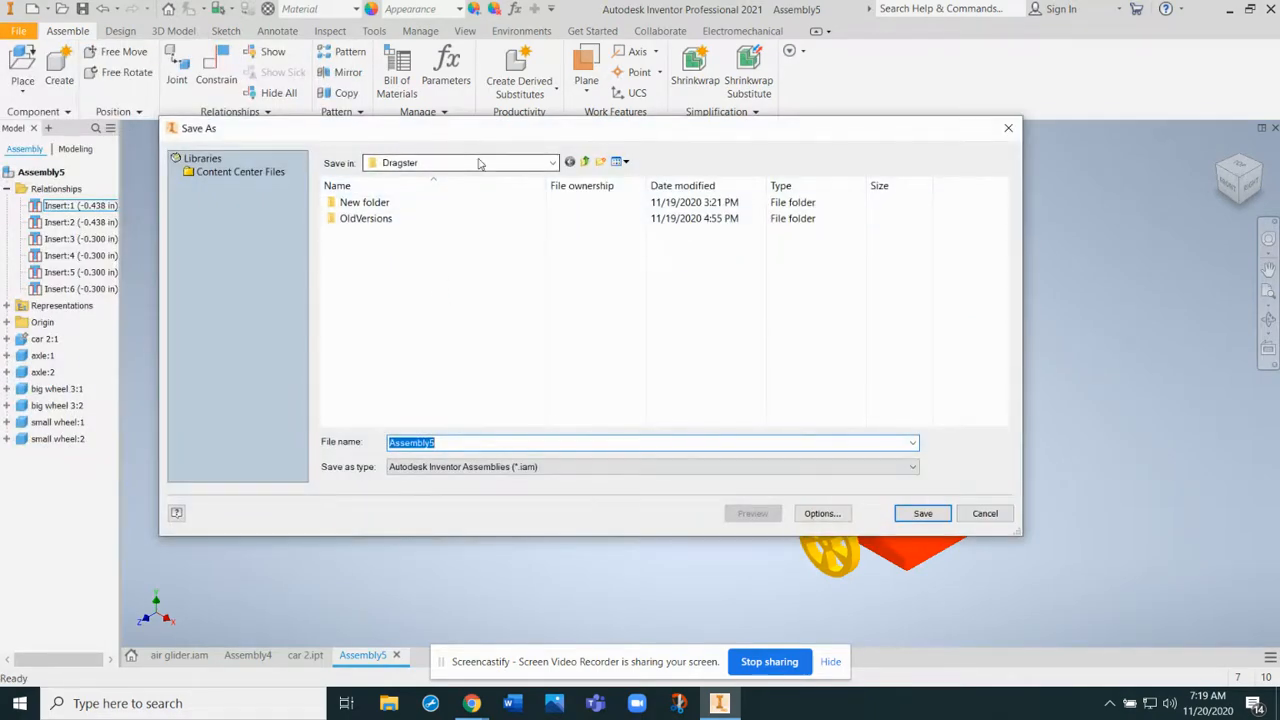
pyautogui.click(508, 163)
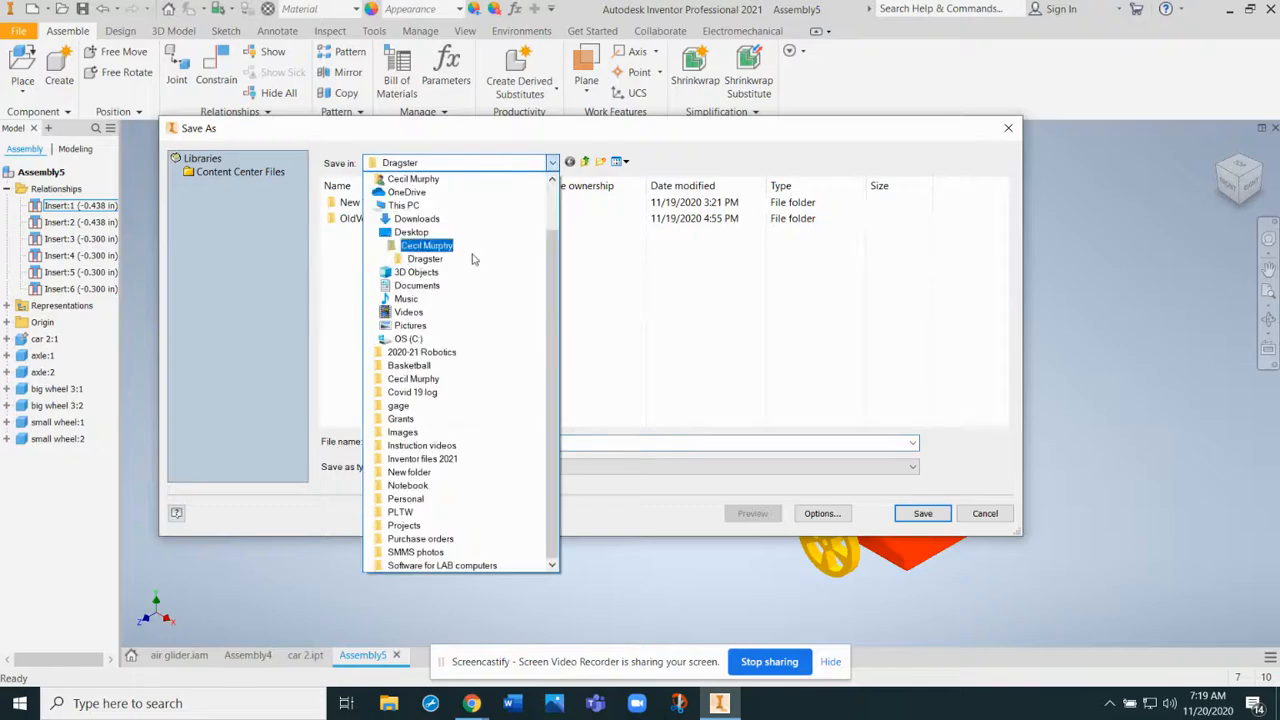
pyautogui.click(475, 248)
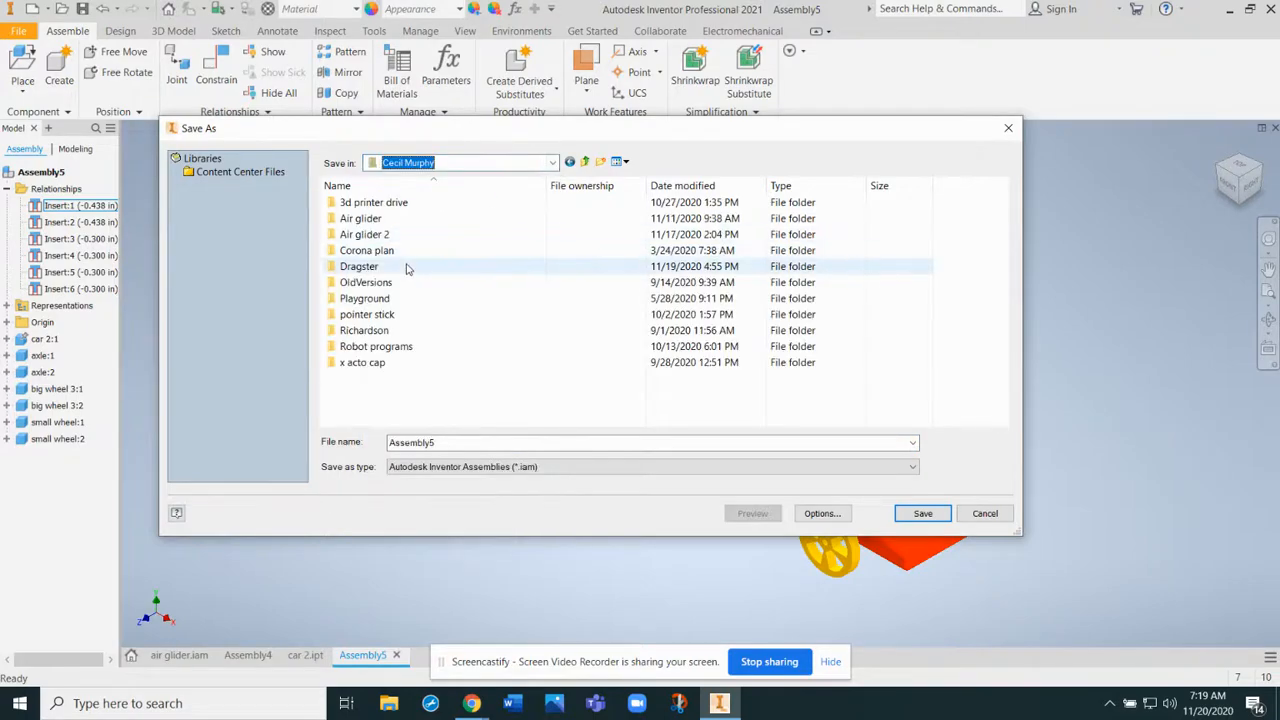
pyautogui.click(406, 267)
pyautogui.doubleClick(406, 267)
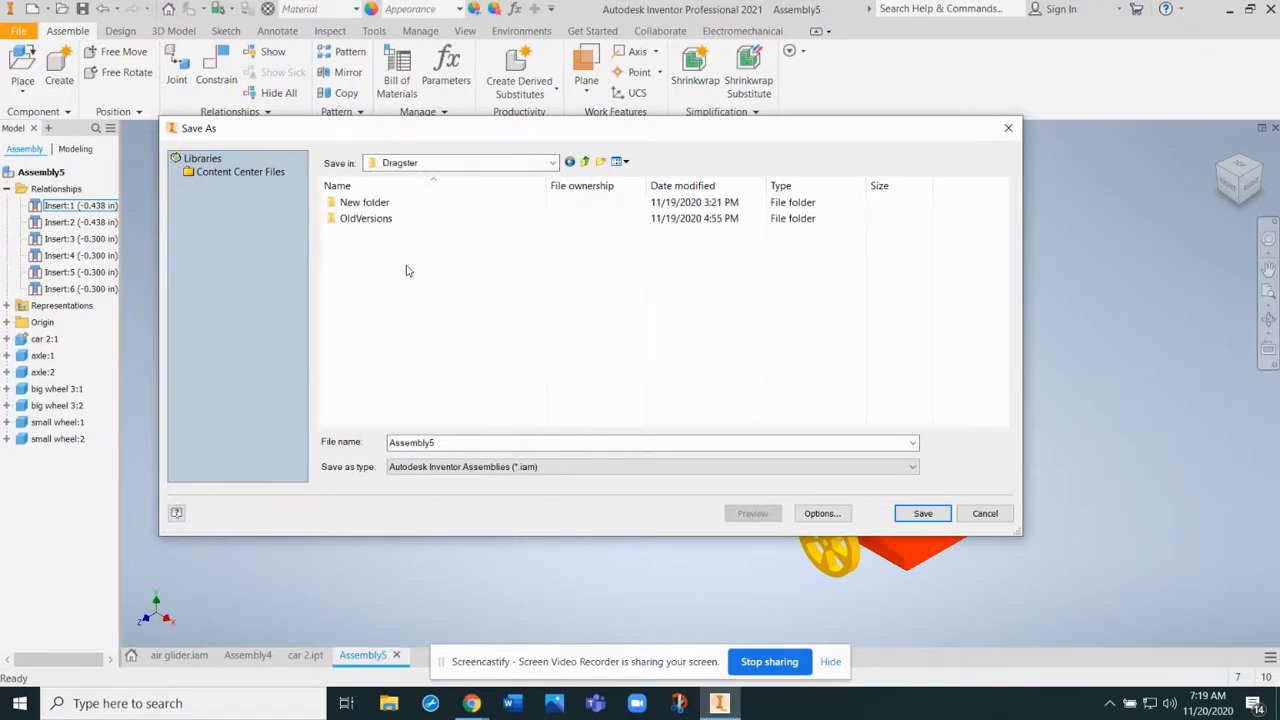
pyautogui.doubleClick(466, 442)
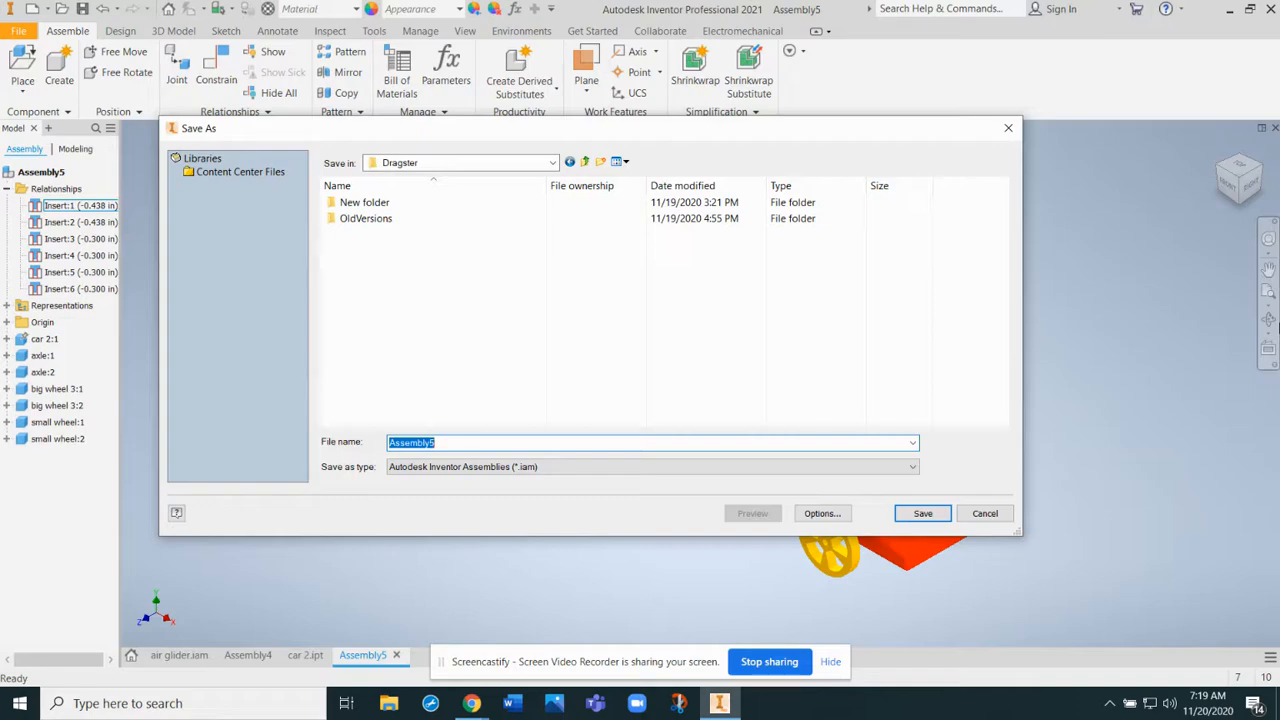
pyautogui.write('dragster')
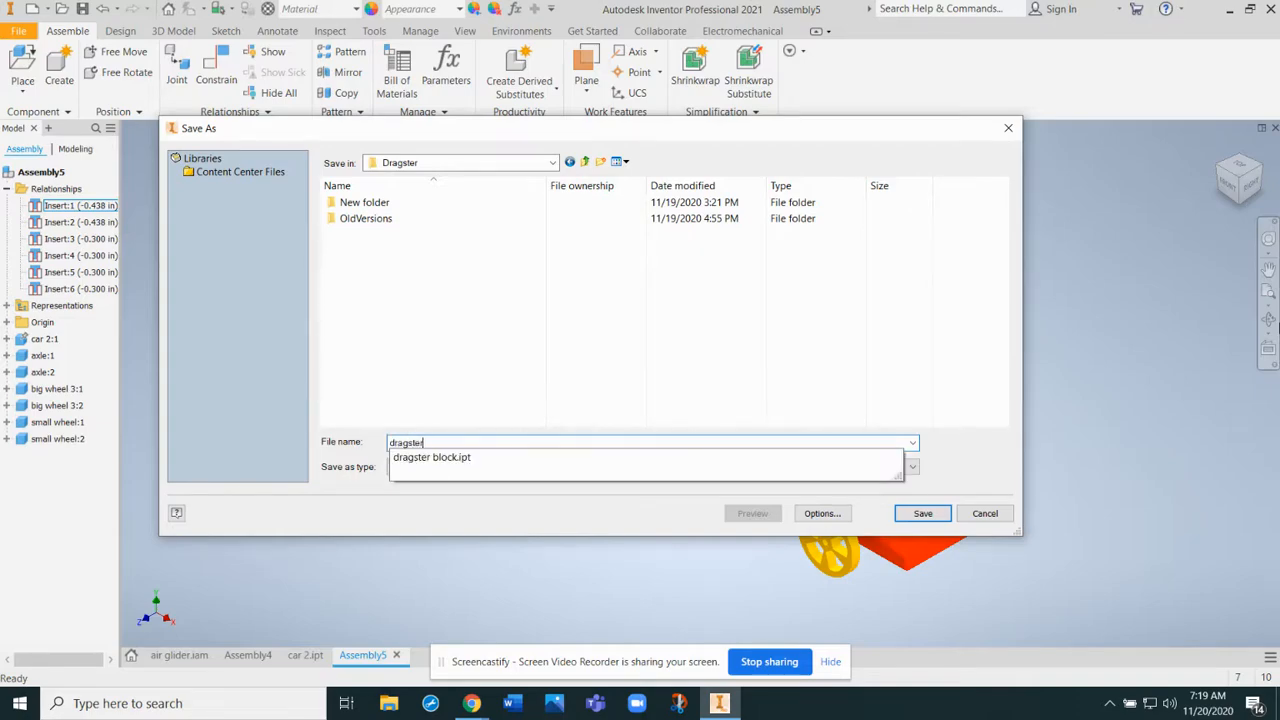
pyautogui.press('Return')
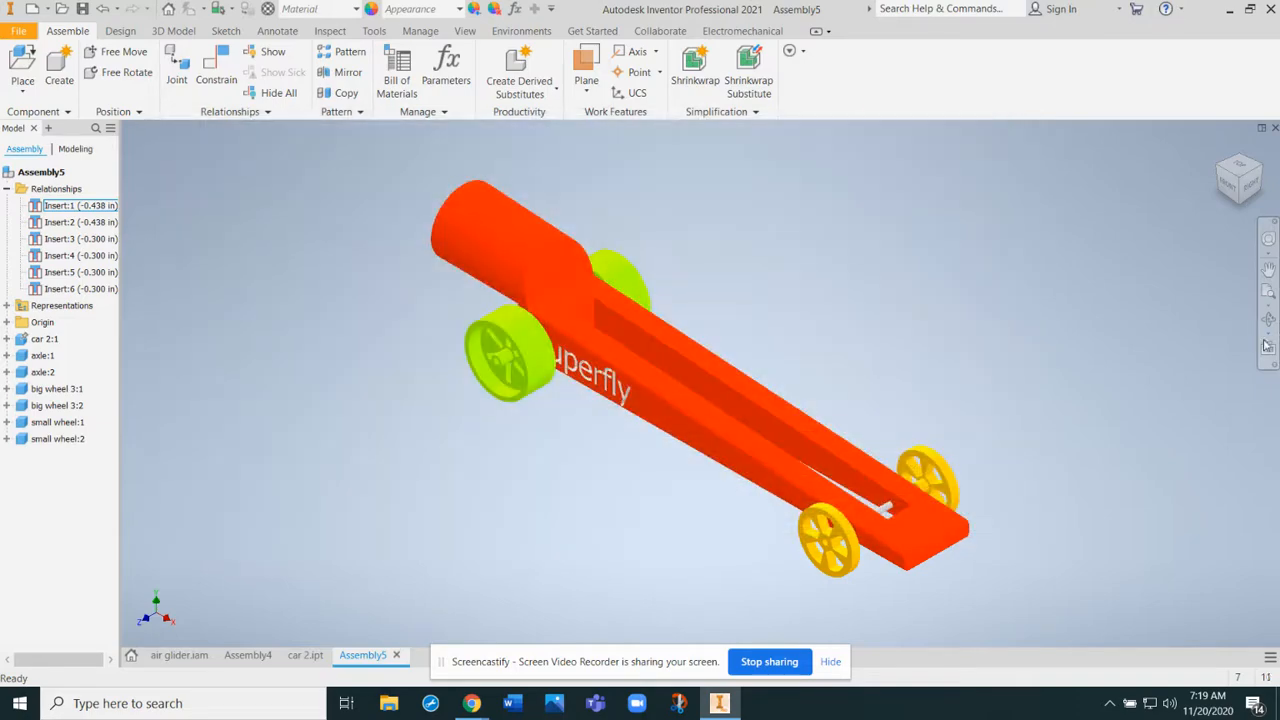